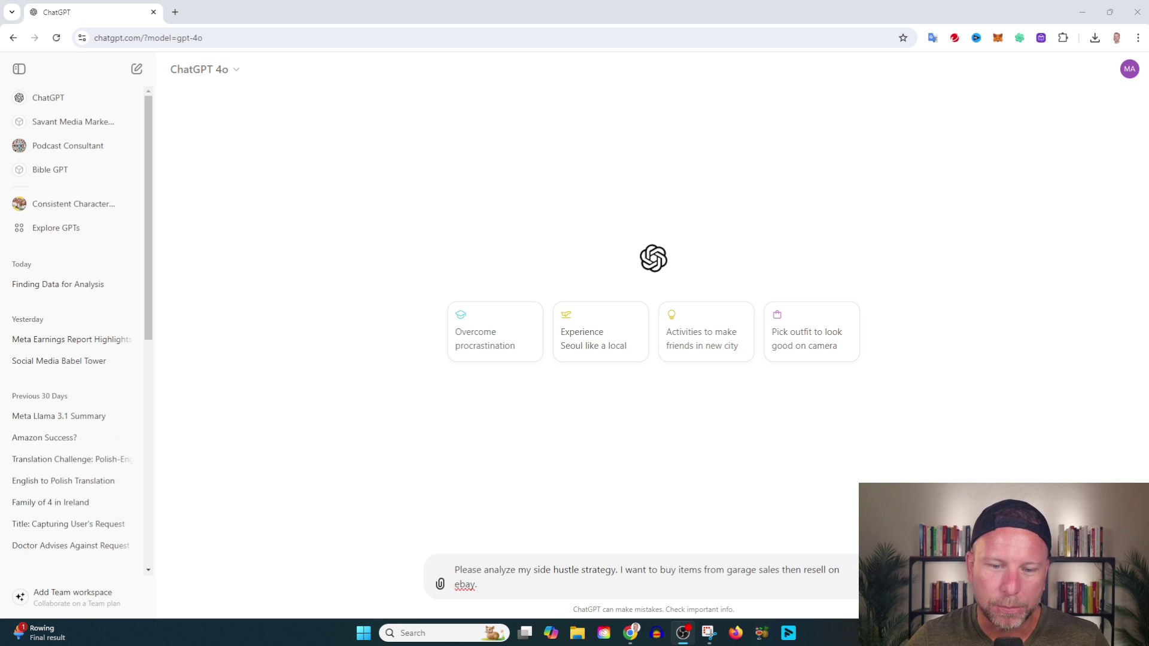
Send the plain garage-sale reselling question, read the reply, and copy the question text.
{"action": "key", "text": "Return"}
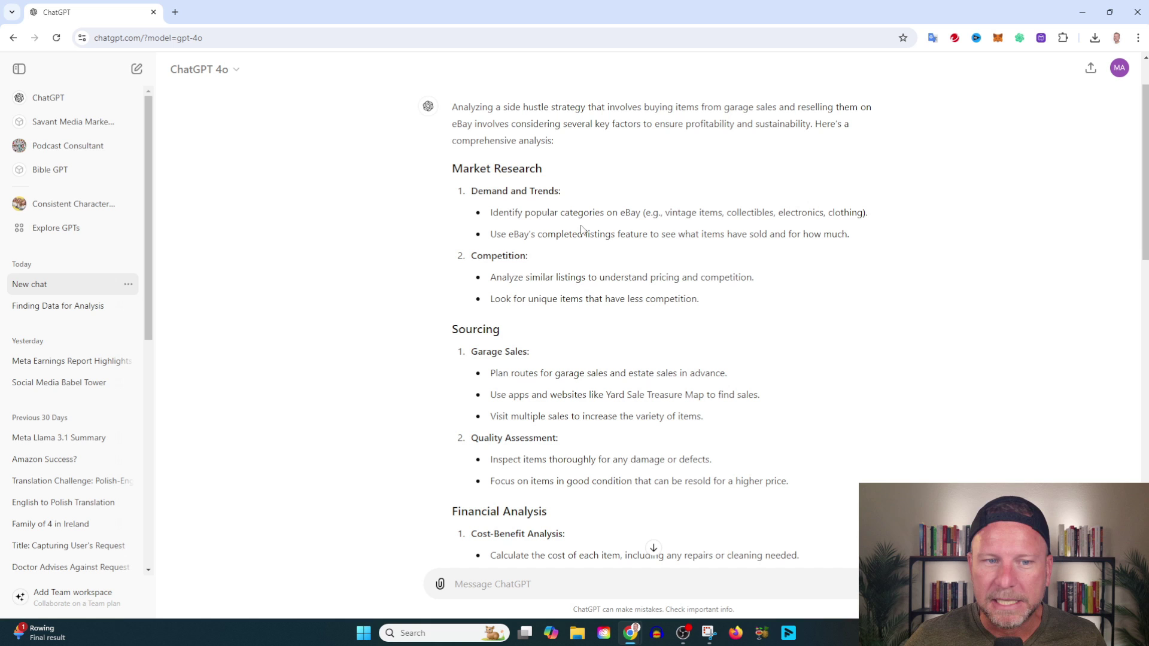
{"action": "scroll", "coordinate": [585, 231], "scroll_direction": "down", "scroll_amount": 2}
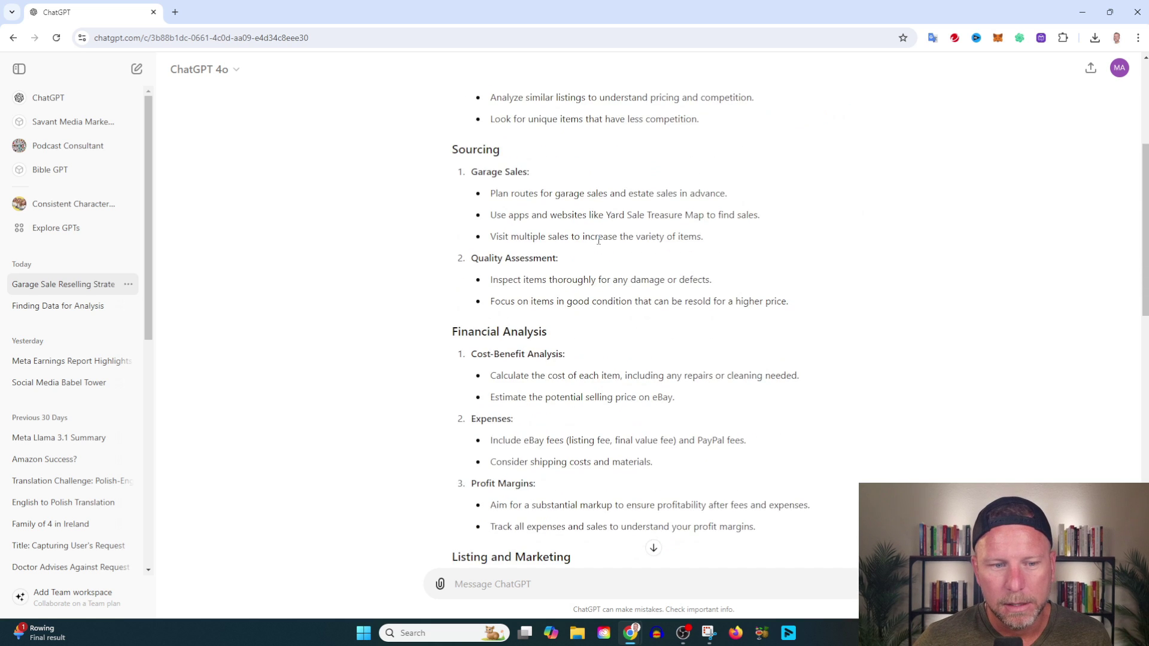
{"action": "scroll", "coordinate": [598, 240], "scroll_direction": "down", "scroll_amount": 2}
{"action": "scroll", "coordinate": [598, 240], "scroll_direction": "down", "scroll_amount": 2}
{"action": "scroll", "coordinate": [597, 244], "scroll_direction": "down", "scroll_amount": 2}
{"action": "scroll", "coordinate": [594, 254], "scroll_direction": "down", "scroll_amount": 2}
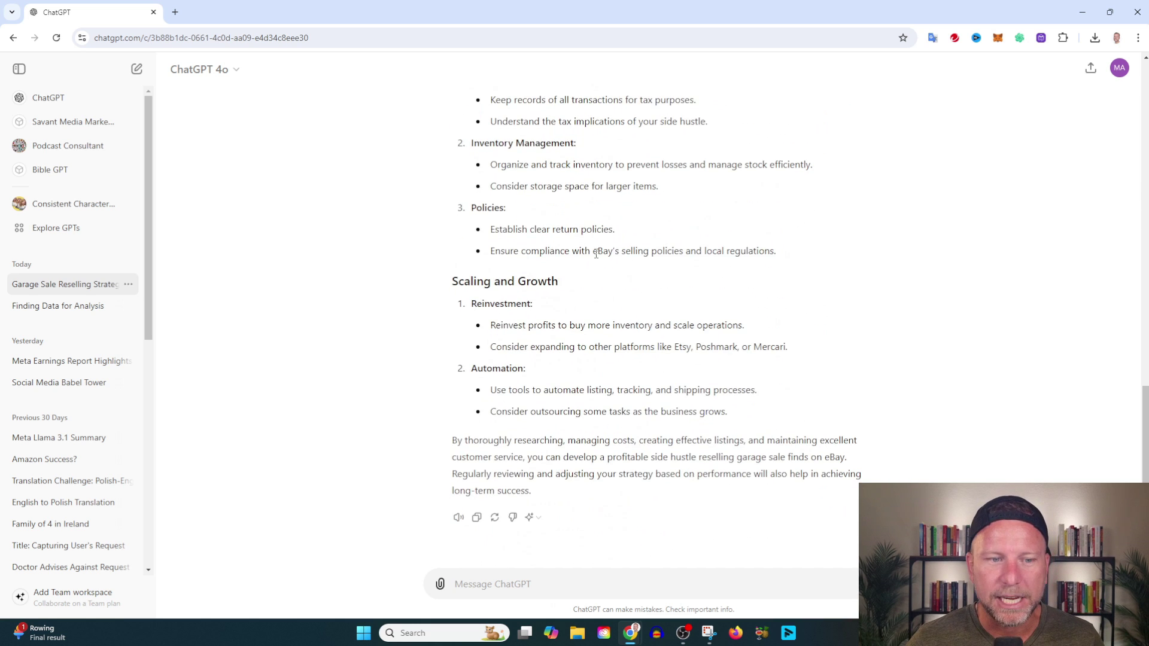
{"action": "scroll", "coordinate": [595, 254], "scroll_direction": "up", "scroll_amount": 2}
{"action": "scroll", "coordinate": [594, 261], "scroll_direction": "up", "scroll_amount": 10}
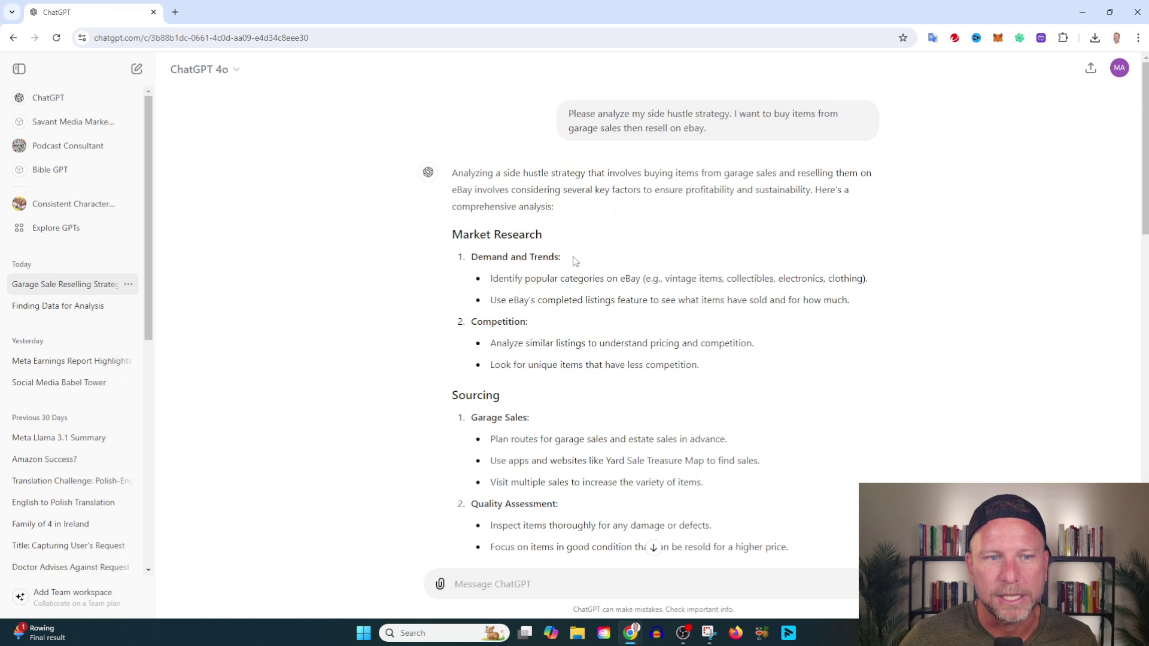
{"action": "mouse_move", "coordinate": [563, 211]}
{"action": "left_mouse_down"}
{"action": "mouse_move", "coordinate": [749, 114]}
{"action": "mouse_move", "coordinate": [571, 111]}
{"action": "left_mouse_up"}
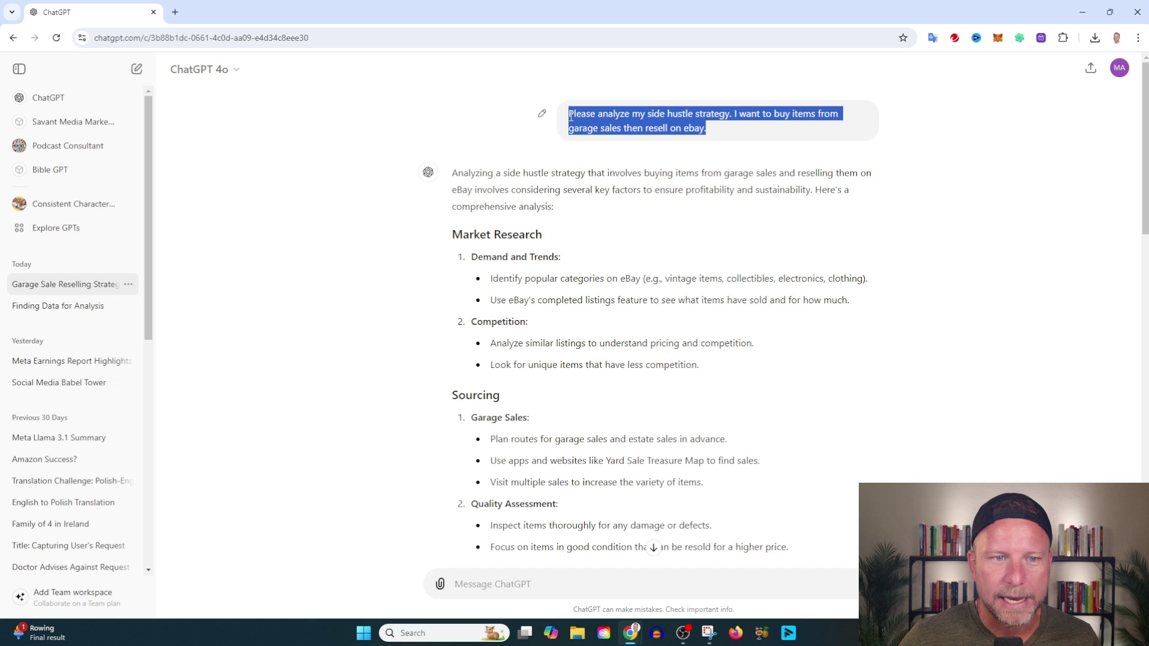
{"action": "right_click", "coordinate": [585, 120]}
{"action": "left_click", "coordinate": [622, 132]}
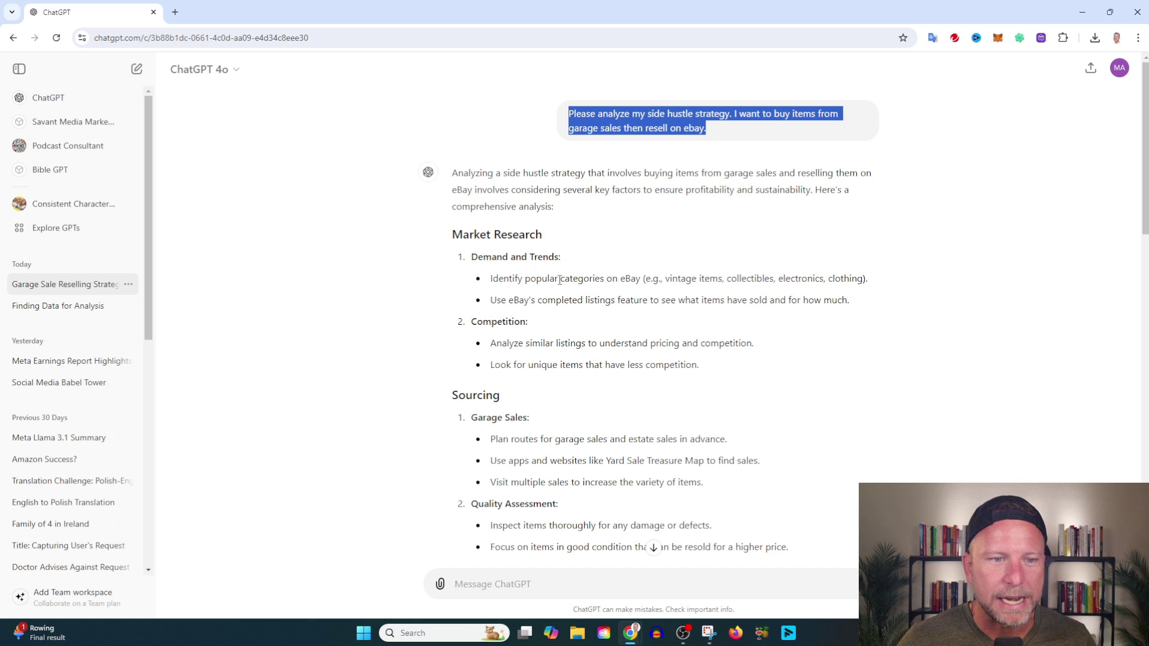
{"action": "scroll", "coordinate": [561, 280], "scroll_direction": "down", "scroll_amount": 1}
{"action": "scroll", "coordinate": [564, 279], "scroll_direction": "down", "scroll_amount": 1}
{"action": "scroll", "coordinate": [571, 278], "scroll_direction": "down", "scroll_amount": 2}
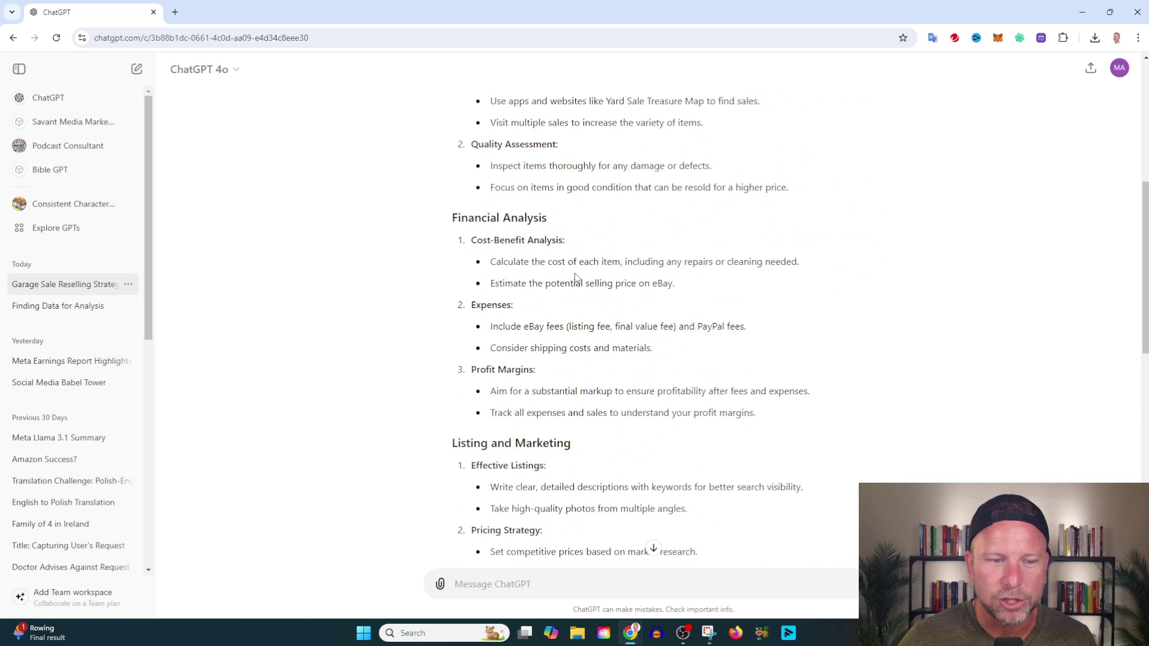
{"action": "scroll", "coordinate": [580, 287], "scroll_direction": "down", "scroll_amount": 2}
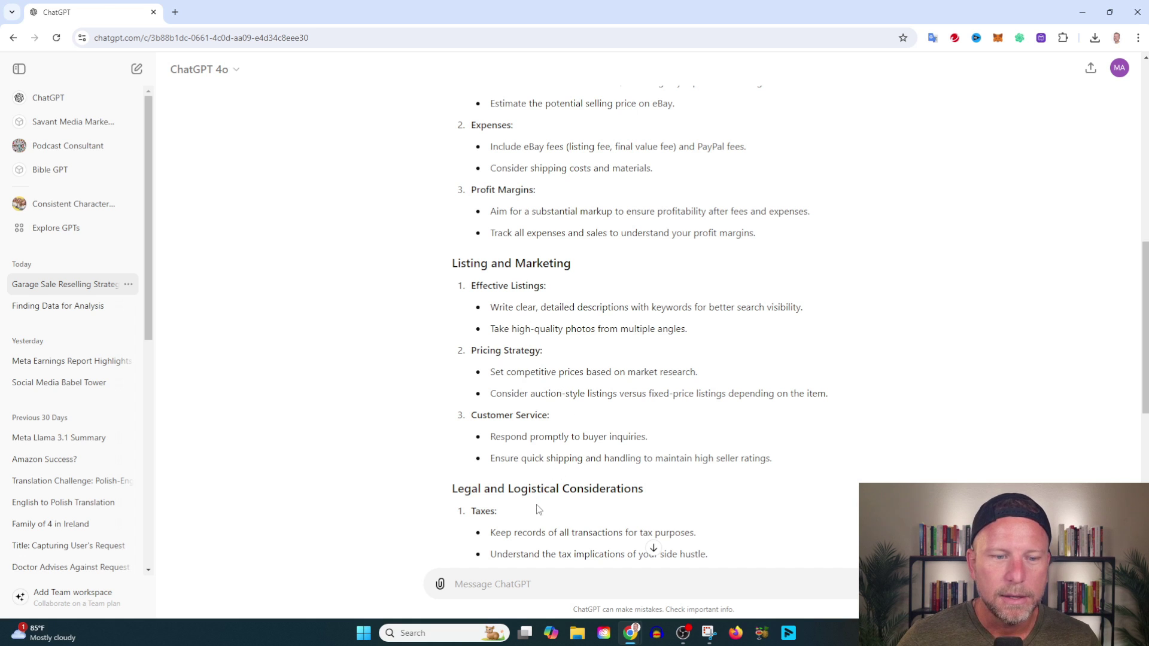
{"action": "scroll", "coordinate": [539, 498], "scroll_direction": "down", "scroll_amount": 1}
{"action": "scroll", "coordinate": [552, 466], "scroll_direction": "down", "scroll_amount": 3}
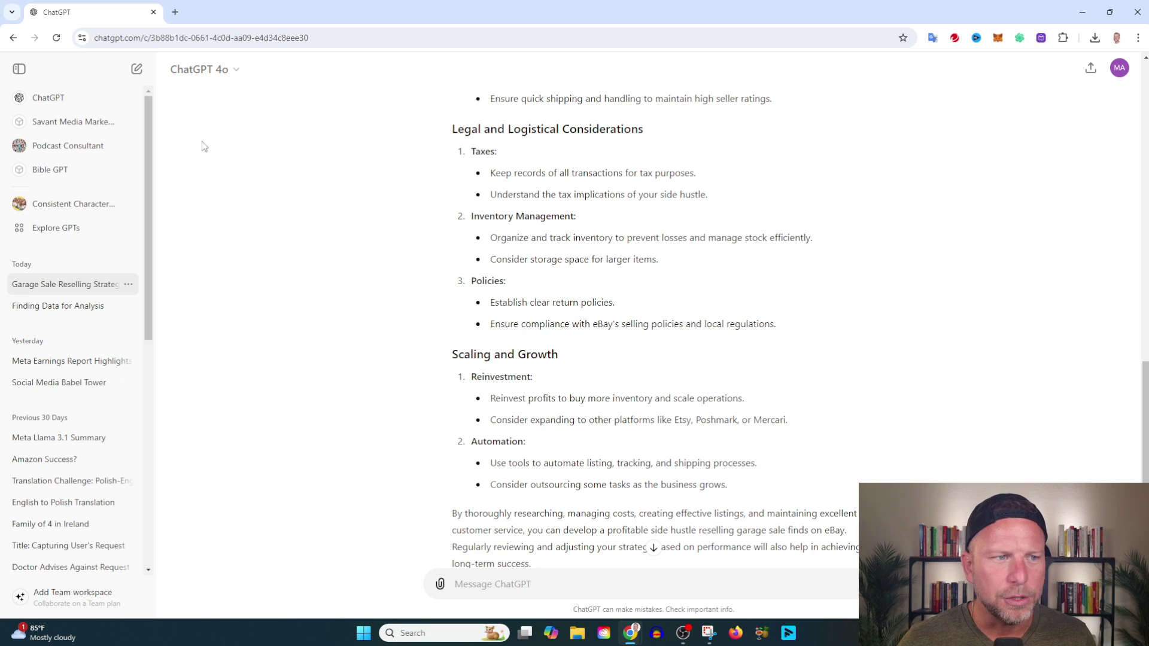
In a new chat, send the pasted side hustle question prefixed with 'Act as my finance expert.'.
{"action": "left_click", "coordinate": [136, 69]}
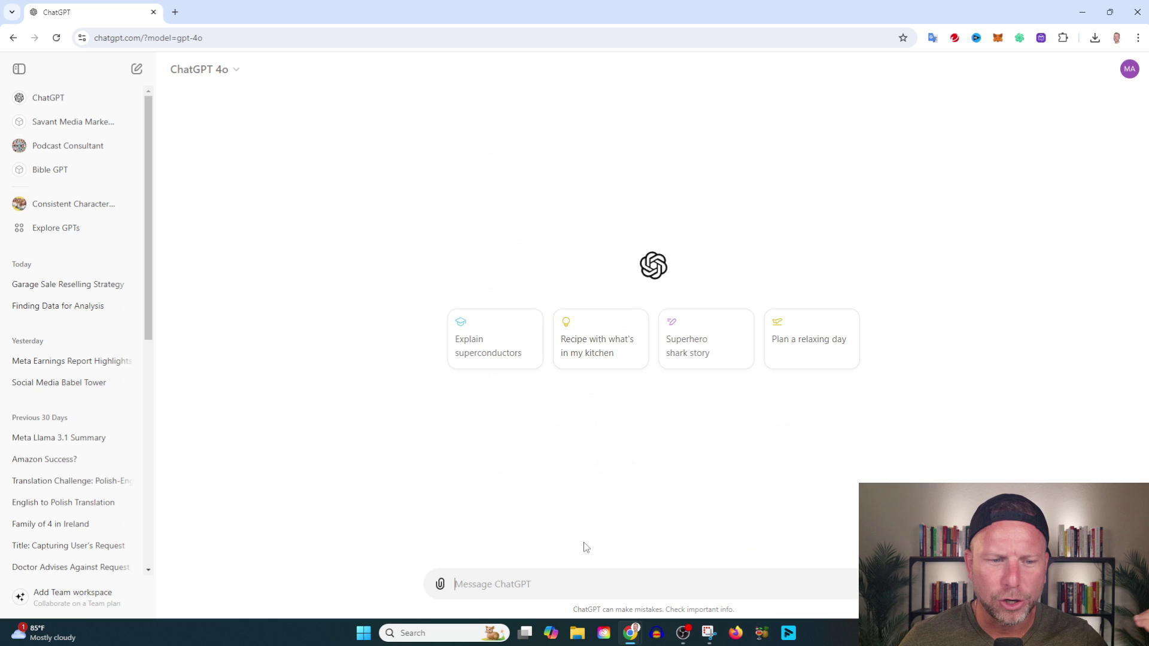
{"action": "key", "text": "ctrl+v"}
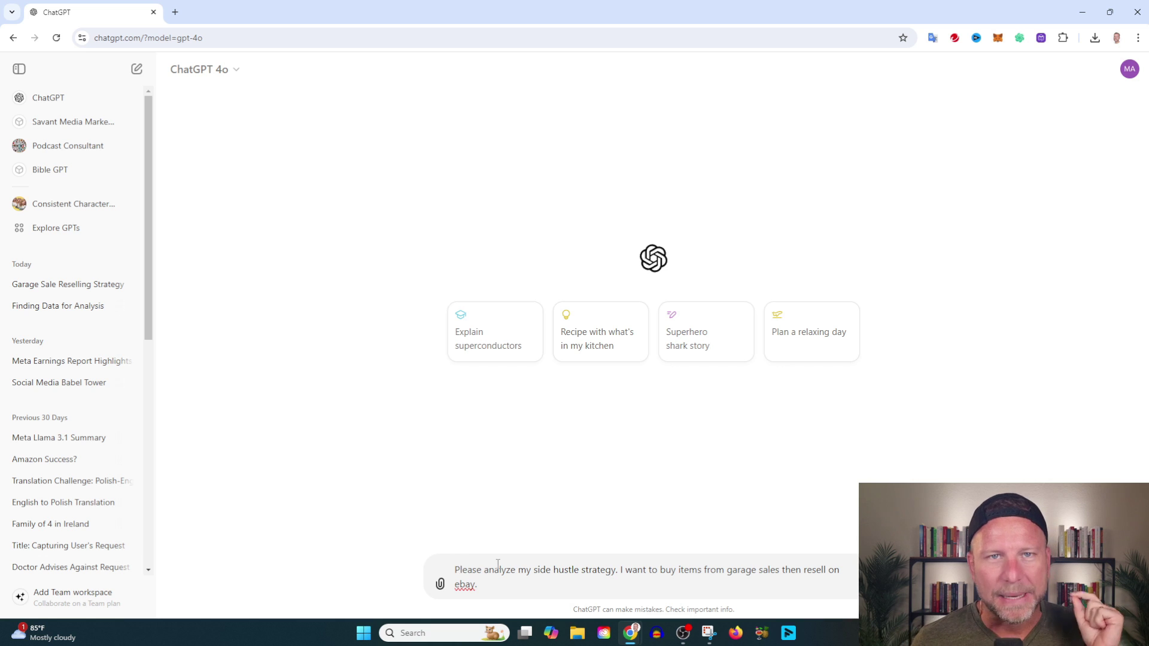
{"action": "type", "text": "Act"}
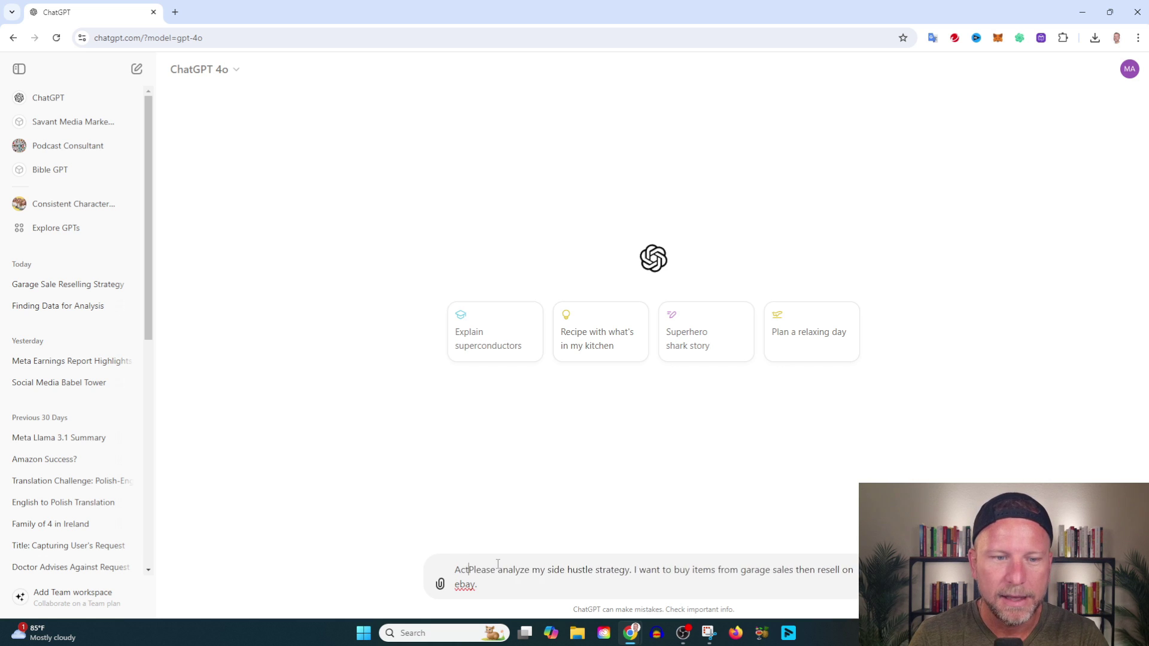
{"action": "type", "text": " as my"}
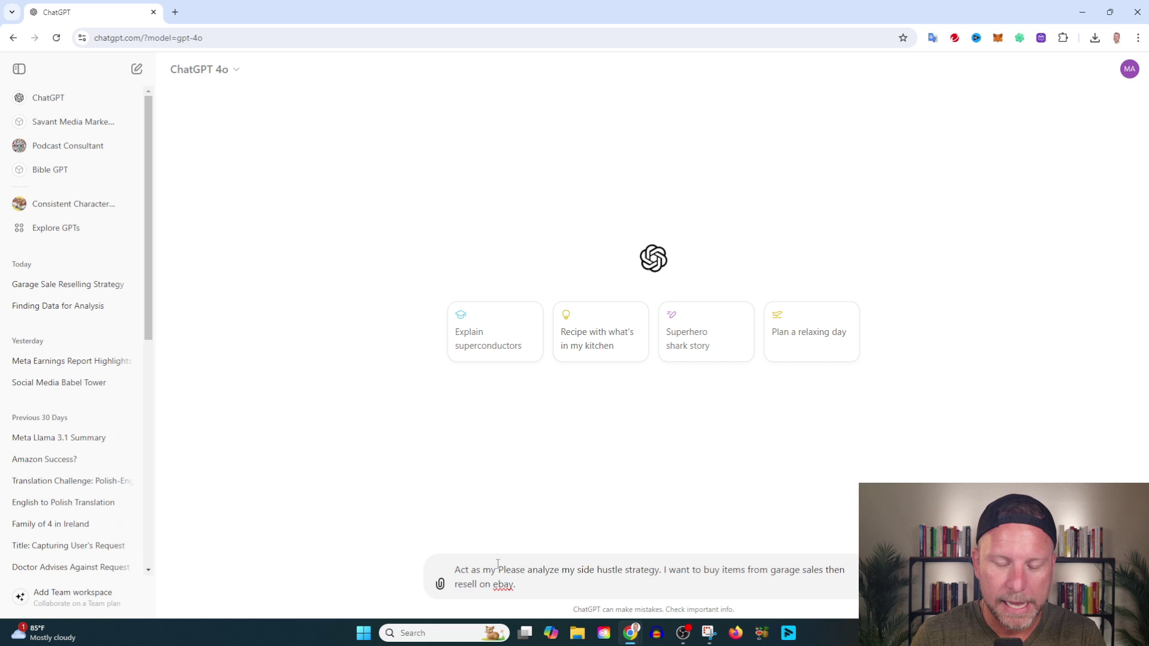
{"action": "type", "text": " finance ex"}
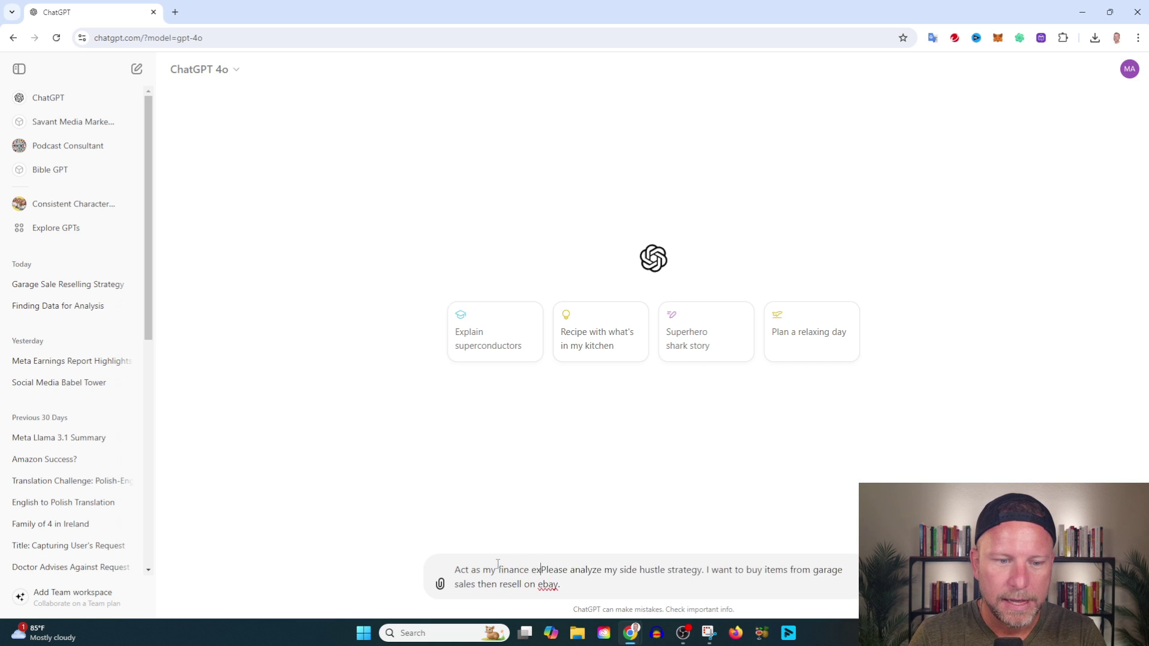
{"action": "type", "text": "pert."}
{"action": "key", "text": "Return"}
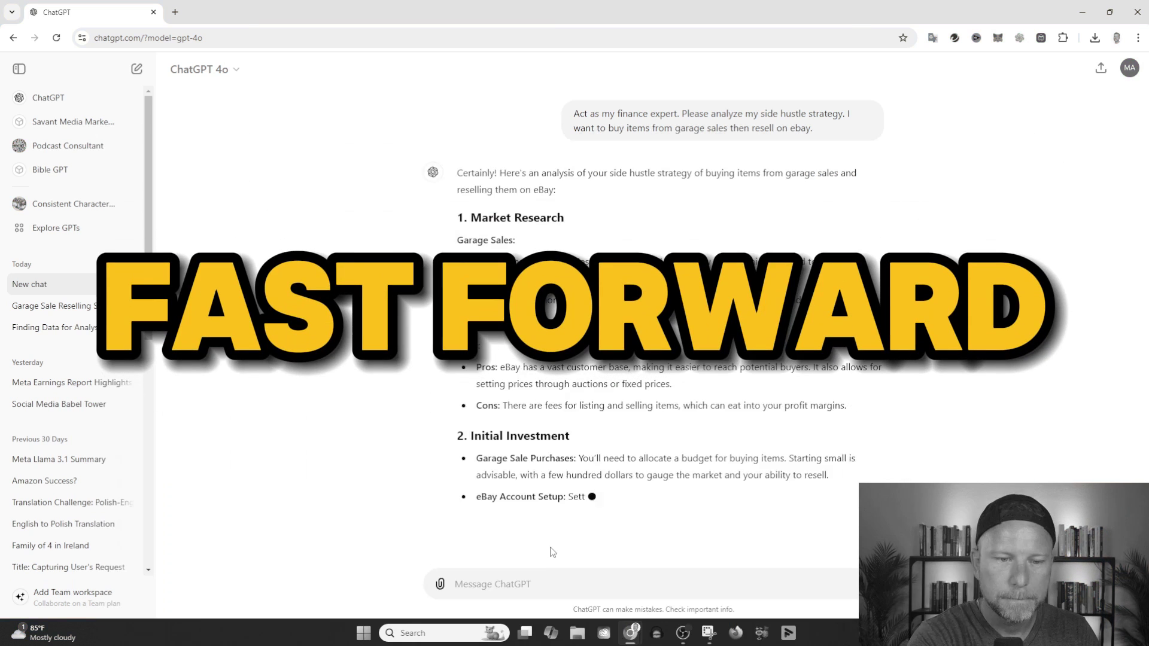
Open a second browser tab and load chatgpt.com.
{"action": "left_click", "coordinate": [174, 11]}
{"action": "type", "text": "chatgpt.com"}
{"action": "key", "text": "Return"}
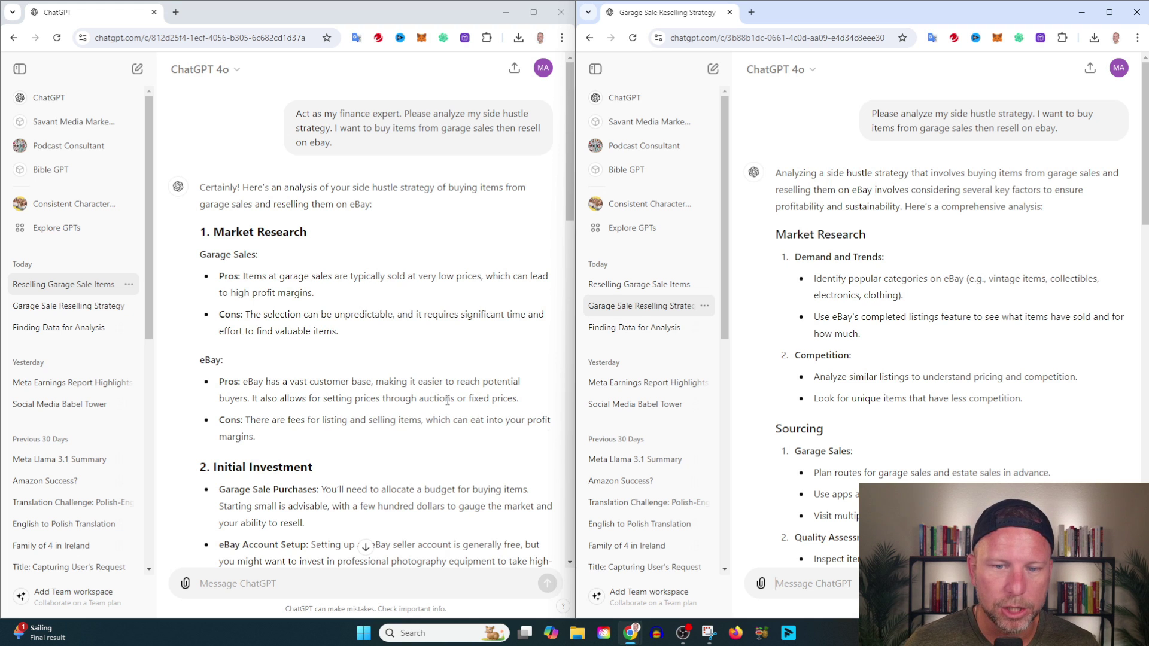
{"action": "scroll", "coordinate": [447, 400], "scroll_direction": "down", "scroll_amount": 3}
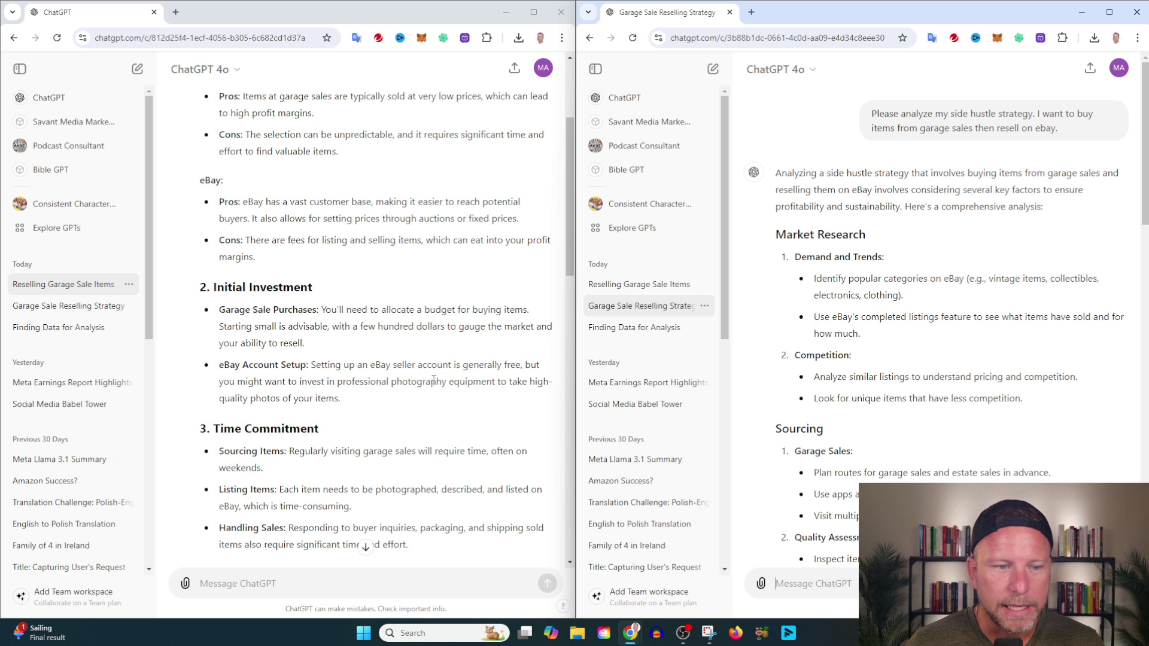
{"action": "scroll", "coordinate": [379, 259], "scroll_direction": "up", "scroll_amount": 3}
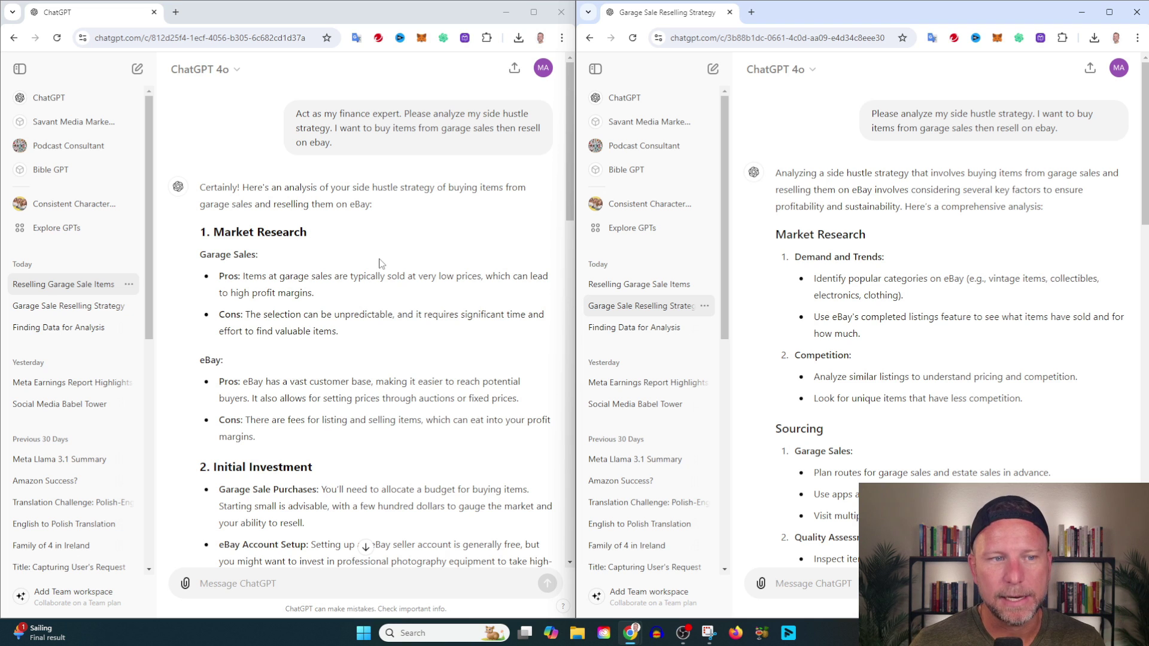
{"action": "scroll", "coordinate": [379, 271], "scroll_direction": "down", "scroll_amount": 3}
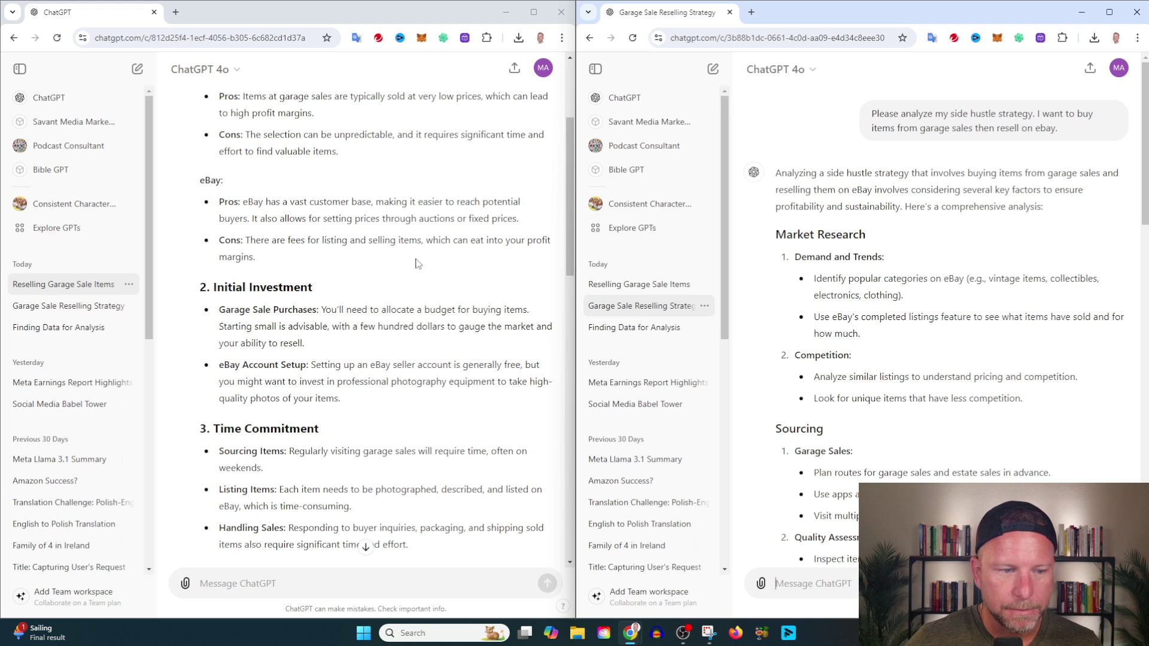
{"action": "scroll", "coordinate": [427, 257], "scroll_direction": "down", "scroll_amount": 3}
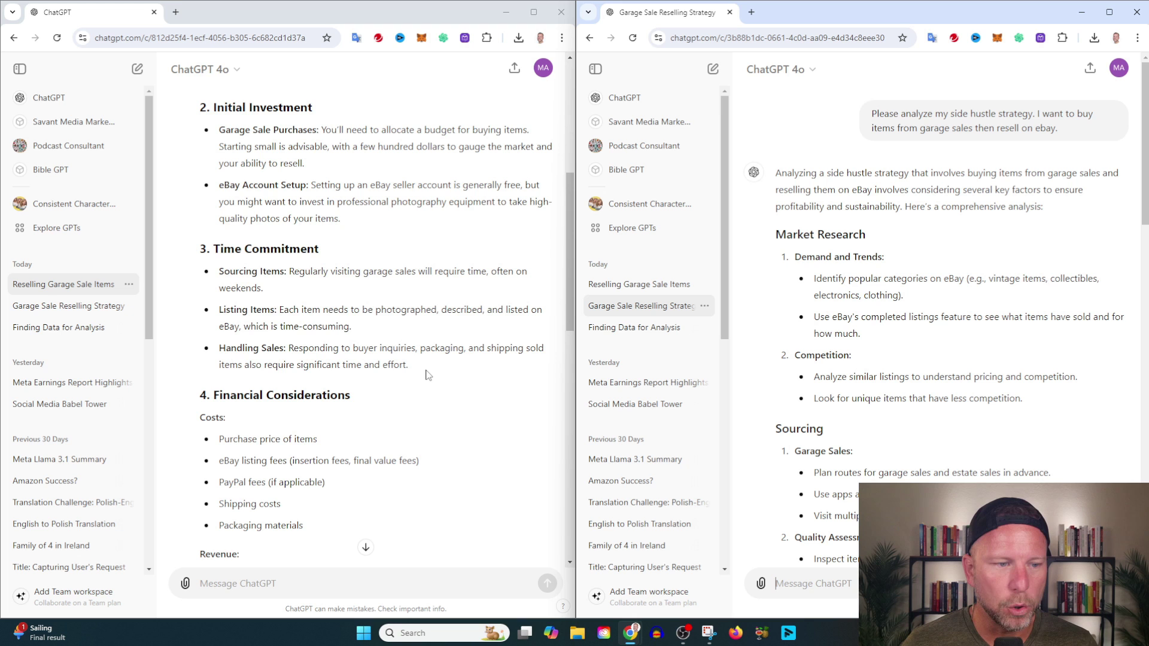
{"action": "scroll", "coordinate": [429, 372], "scroll_direction": "down", "scroll_amount": 3}
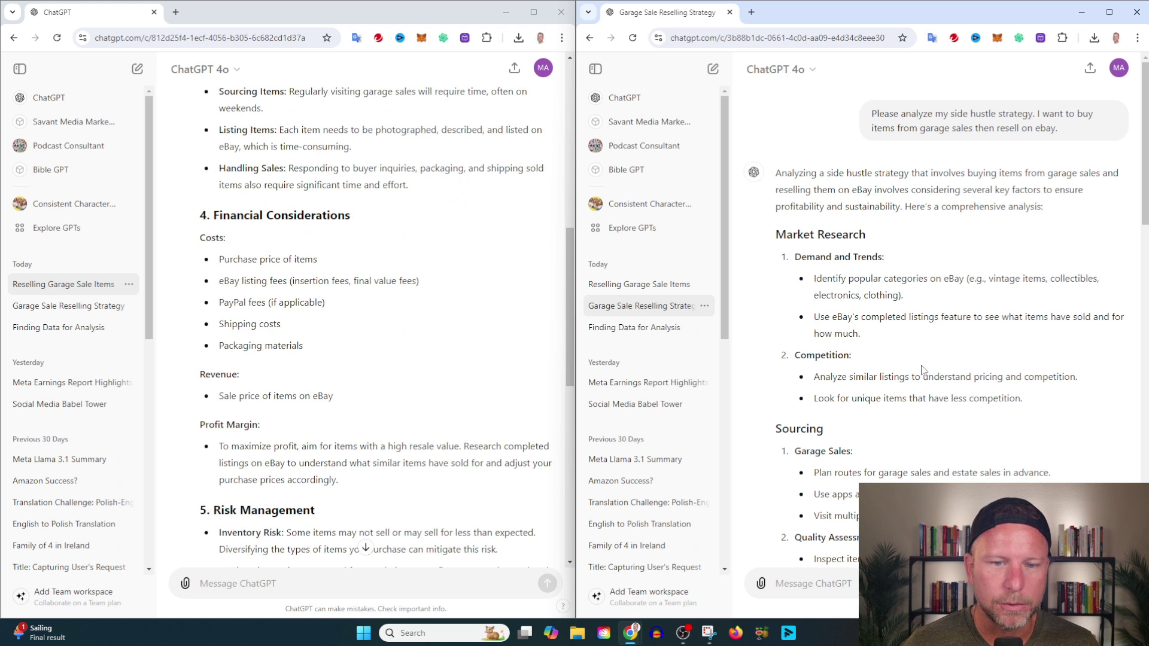
{"action": "scroll", "coordinate": [922, 368], "scroll_direction": "down", "scroll_amount": 3}
{"action": "scroll", "coordinate": [968, 360], "scroll_direction": "down", "scroll_amount": 3}
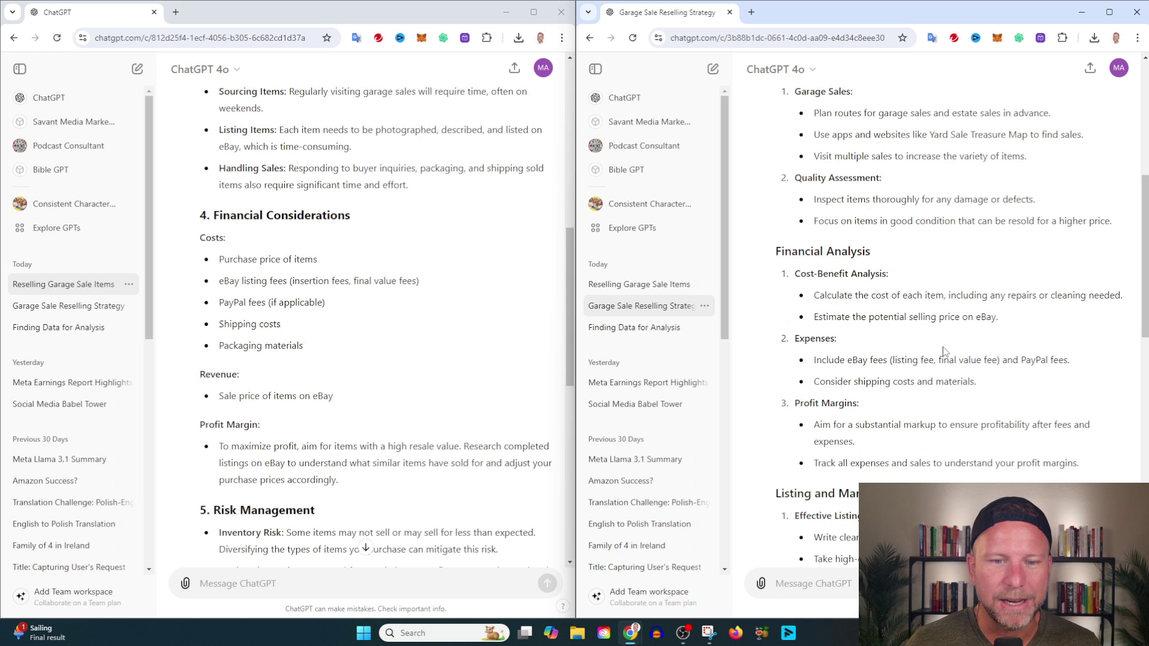
{"action": "scroll", "coordinate": [942, 352], "scroll_direction": "down", "scroll_amount": 3}
{"action": "scroll", "coordinate": [939, 336], "scroll_direction": "down", "scroll_amount": 5}
{"action": "scroll", "coordinate": [940, 339], "scroll_direction": "down", "scroll_amount": 2}
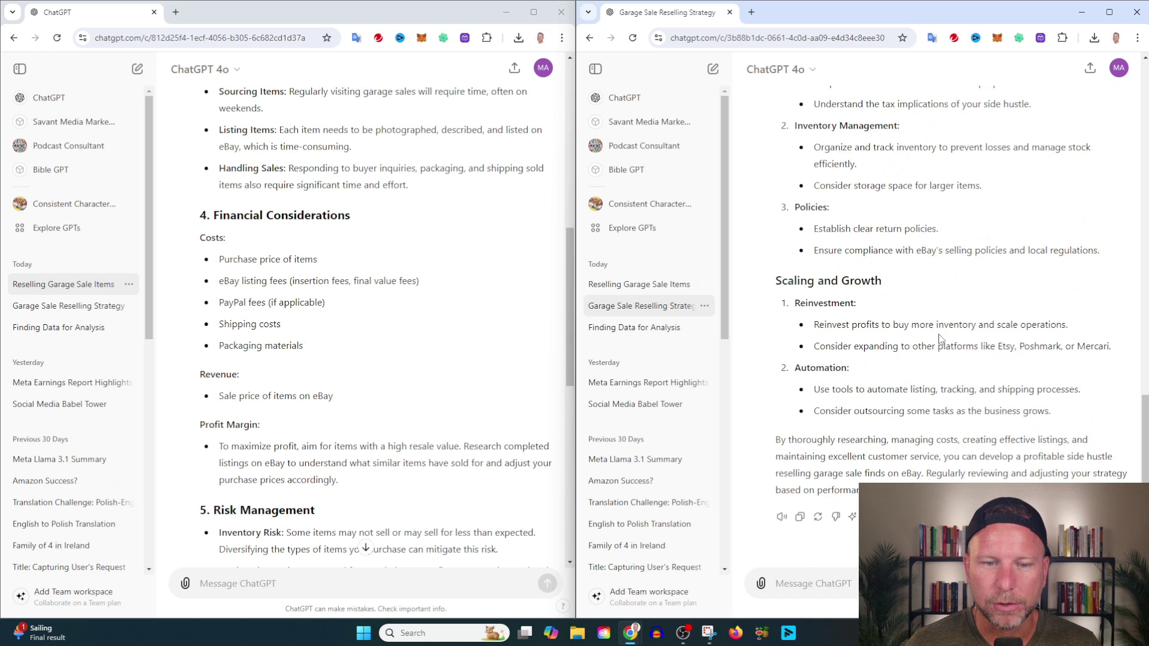
{"action": "scroll", "coordinate": [940, 339], "scroll_direction": "up", "scroll_amount": 10}
{"action": "scroll", "coordinate": [933, 346], "scroll_direction": "up", "scroll_amount": 5}
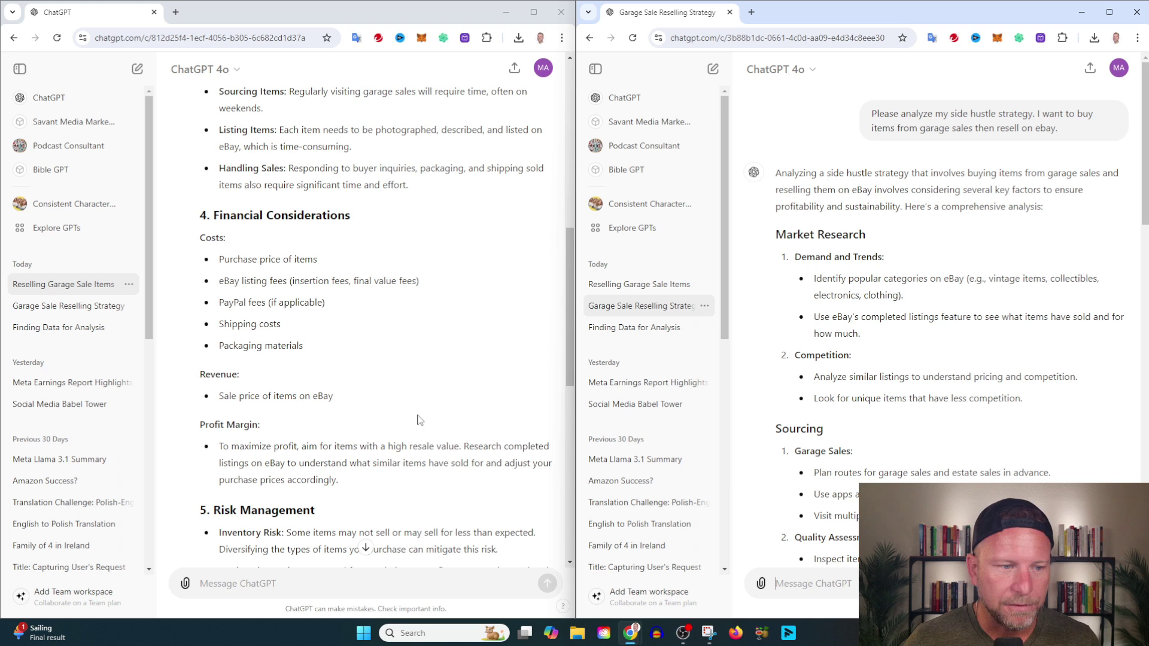
{"action": "scroll", "coordinate": [395, 404], "scroll_direction": "down", "scroll_amount": 3}
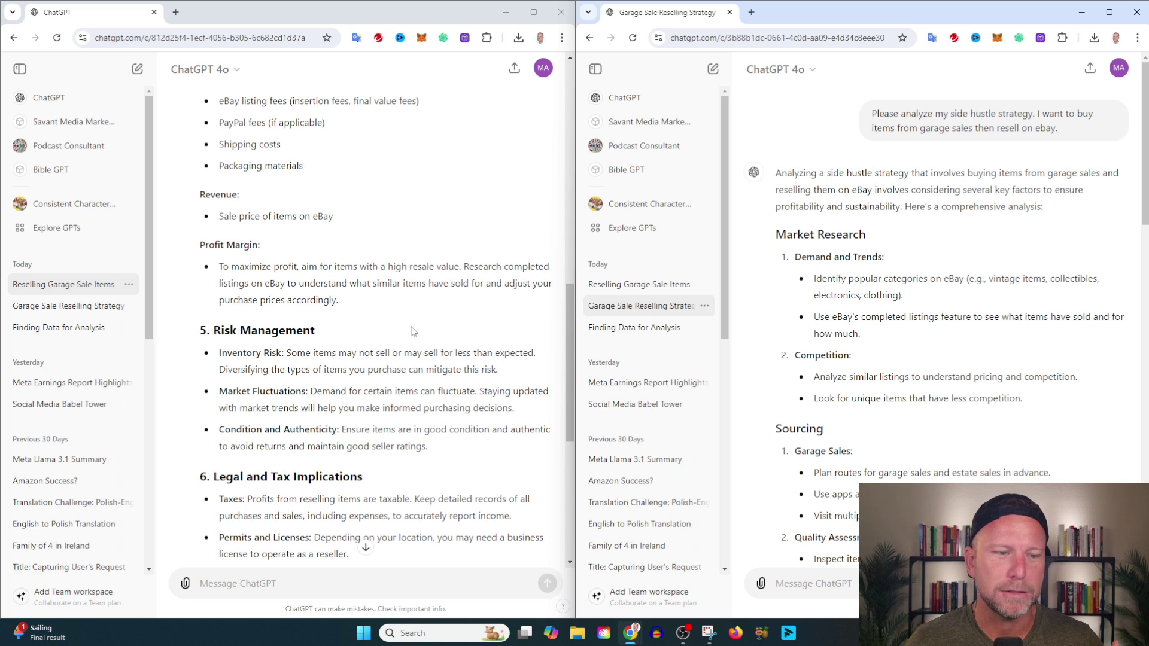
{"action": "scroll", "coordinate": [418, 323], "scroll_direction": "down", "scroll_amount": 2}
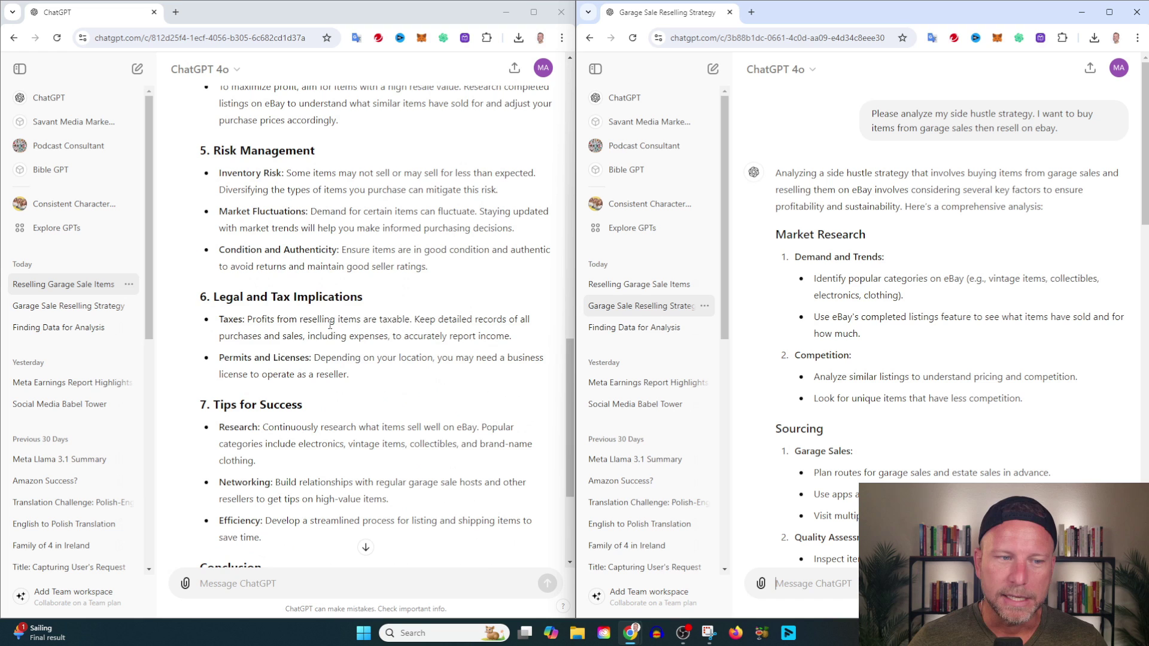
{"action": "scroll", "coordinate": [340, 355], "scroll_direction": "down", "scroll_amount": 2}
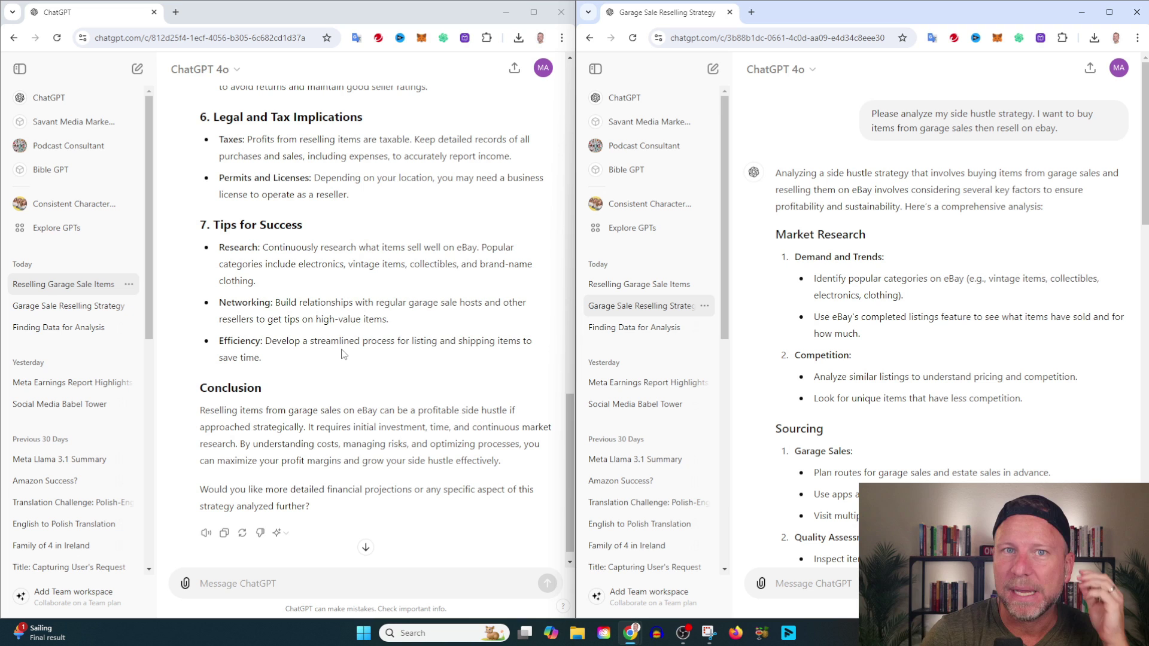
{"action": "scroll", "coordinate": [341, 354], "scroll_direction": "up", "scroll_amount": 4}
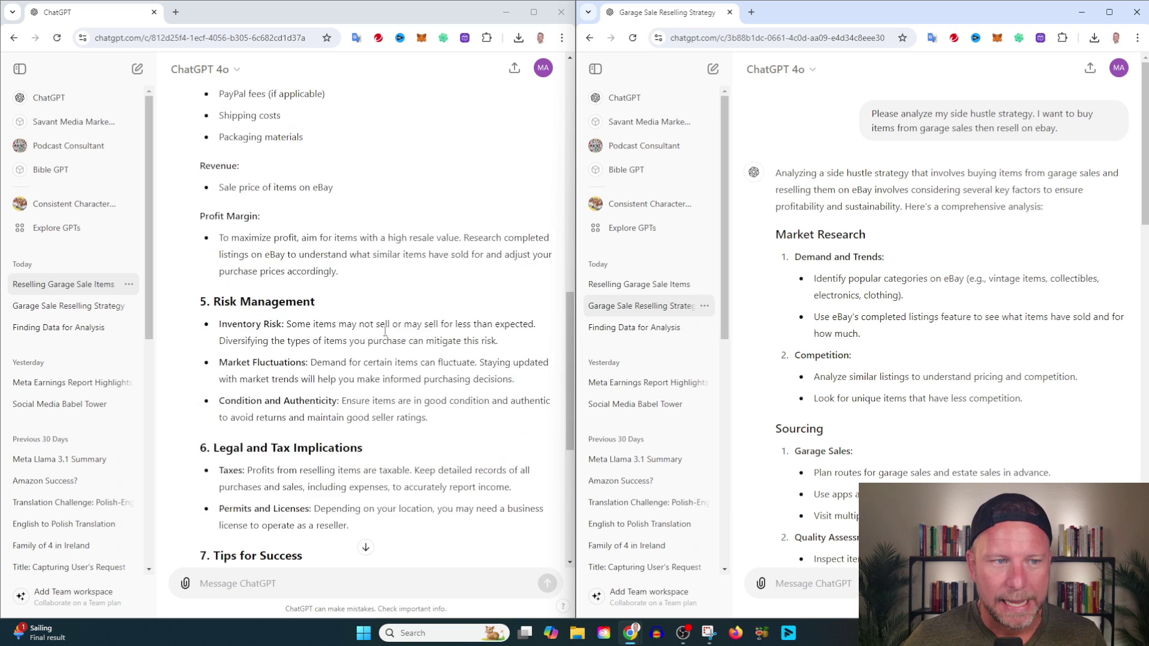
{"action": "scroll", "coordinate": [392, 320], "scroll_direction": "up", "scroll_amount": 15}
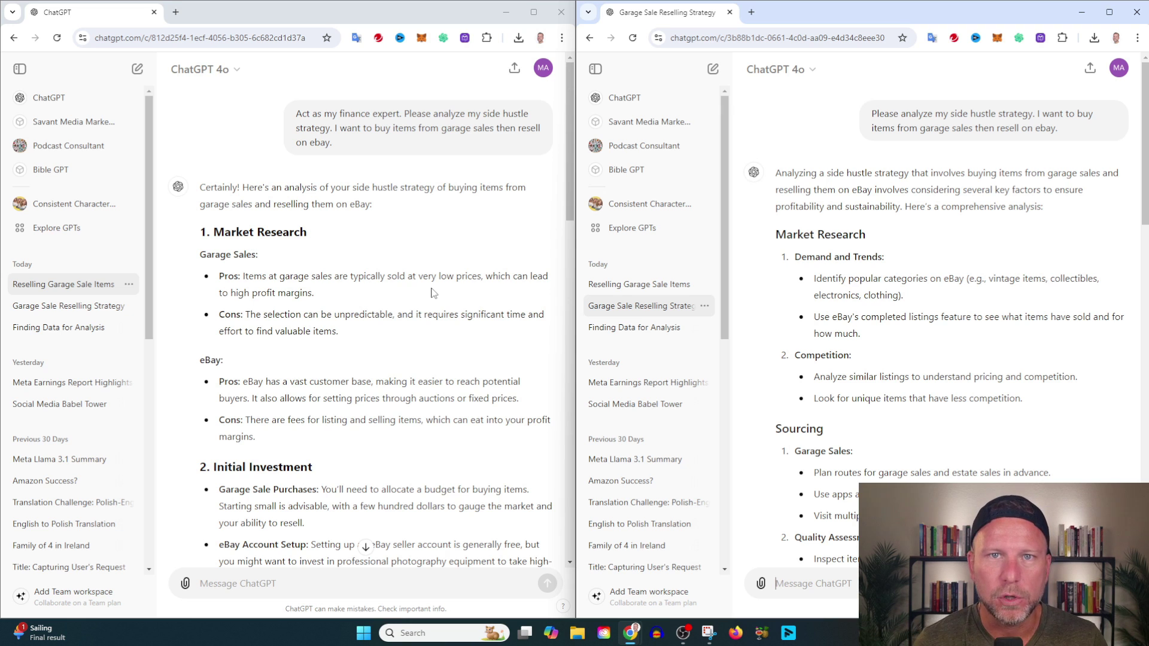
In a fresh left-window chat, send the garage-sale prompt prefixed 'act as an expert in ebay marketing.'.
{"action": "left_click", "coordinate": [49, 97]}
{"action": "type", "text": "Please analyze my side hustle strategy. I want to buy items from garage sales then resell on ebay."}
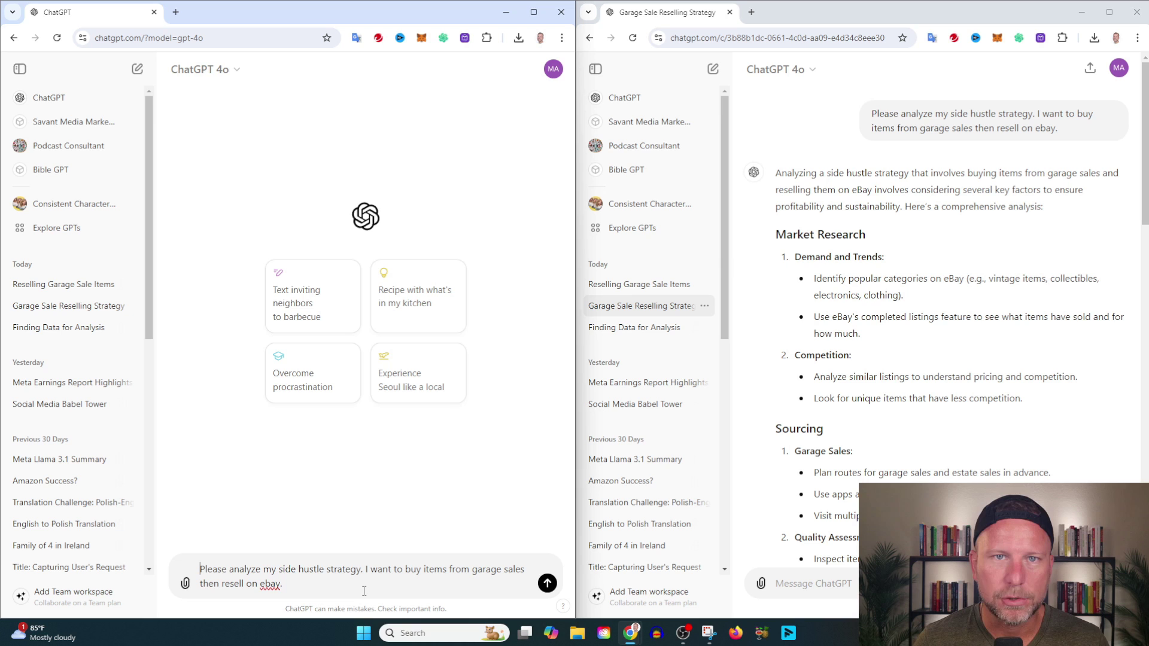
{"action": "type", "text": "act as "}
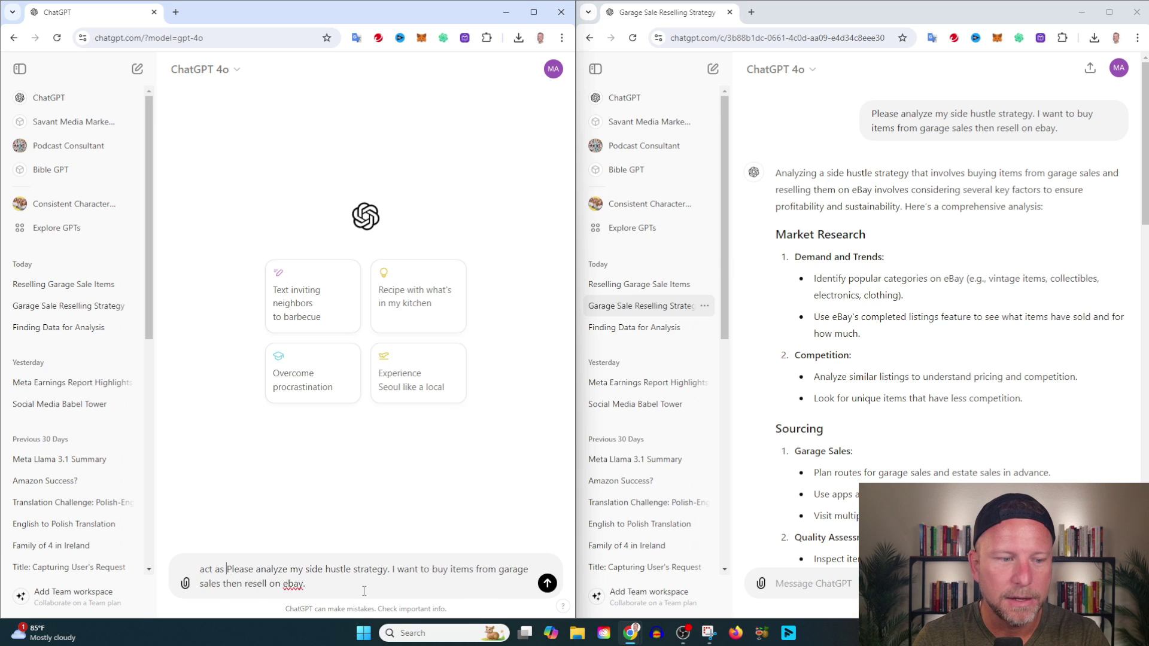
{"action": "type", "text": "an expert in "}
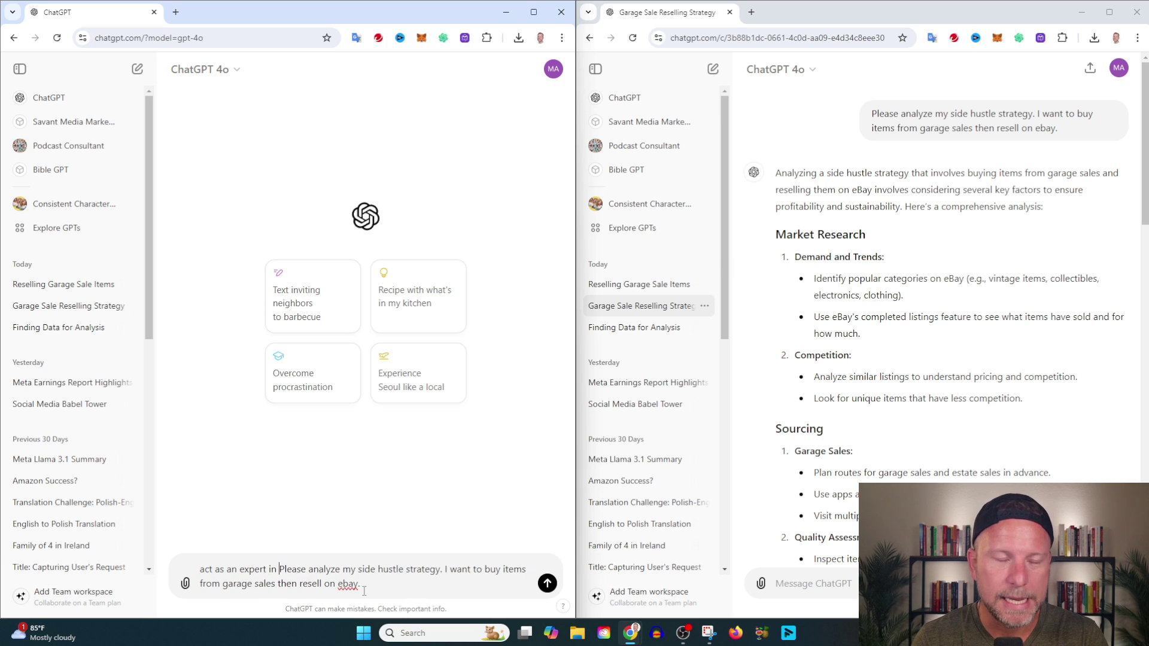
{"action": "type", "text": "ebay marketi"}
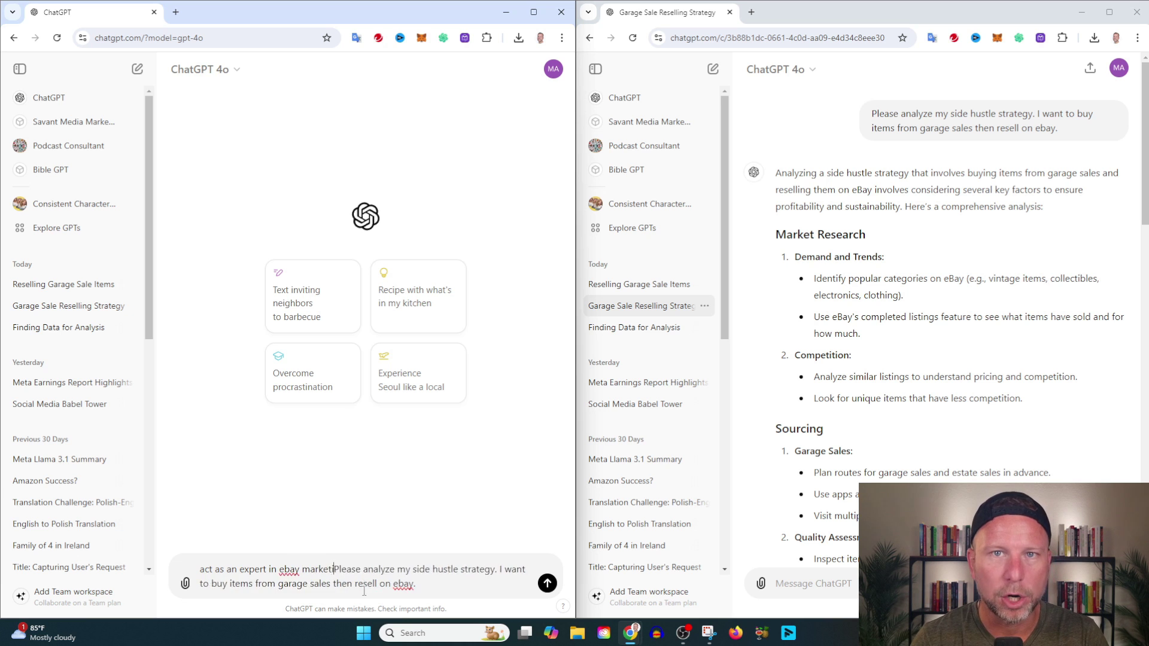
{"action": "type", "text": "ng."}
{"action": "key", "text": "Return"}
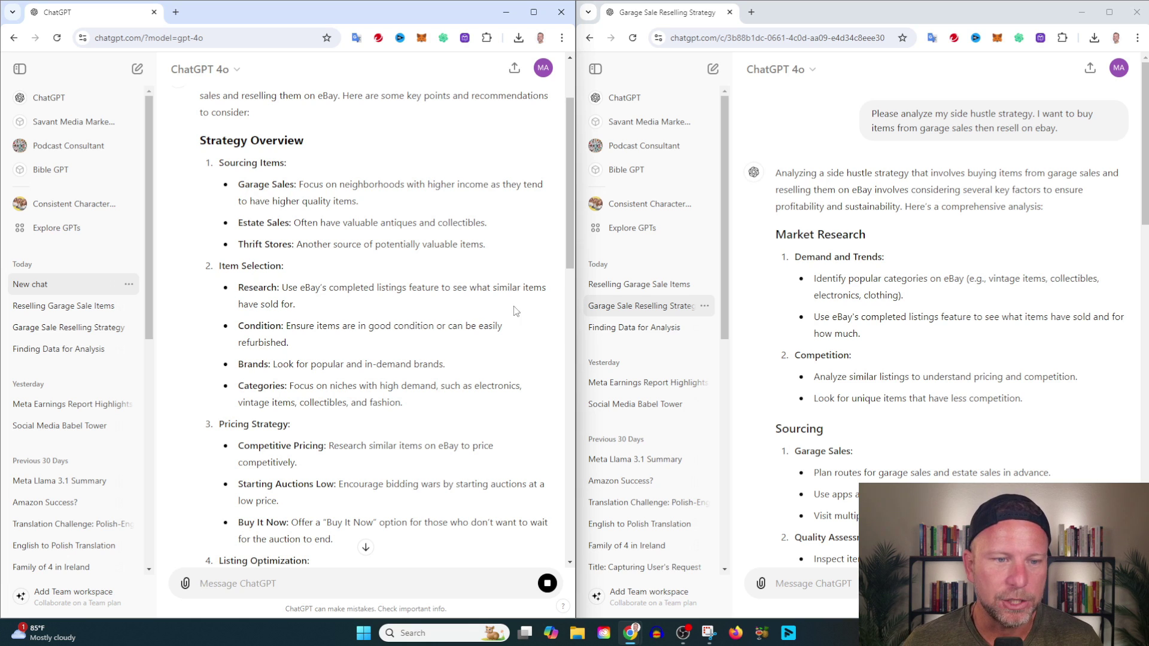
{"action": "mouse_move", "coordinate": [352, 318]}
{"action": "left_mouse_down"}
{"action": "mouse_move", "coordinate": [304, 287]}
{"action": "mouse_move", "coordinate": [285, 290]}
{"action": "left_mouse_up"}
{"action": "left_click", "coordinate": [299, 303]}
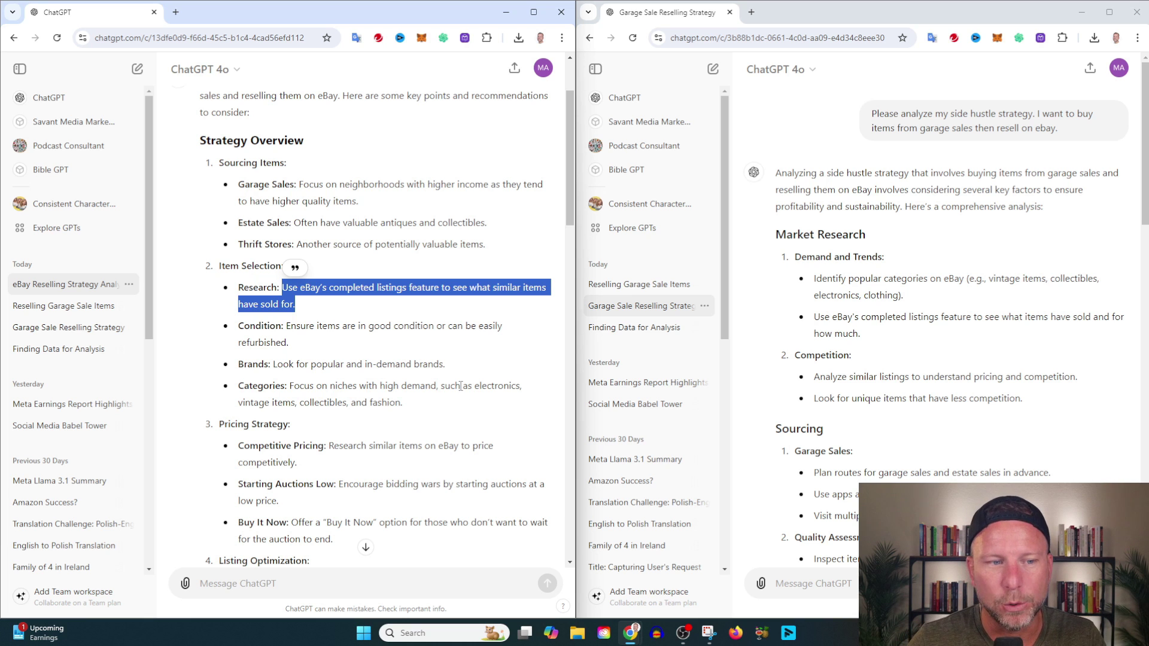
{"action": "scroll", "coordinate": [454, 384], "scroll_direction": "down", "scroll_amount": 3}
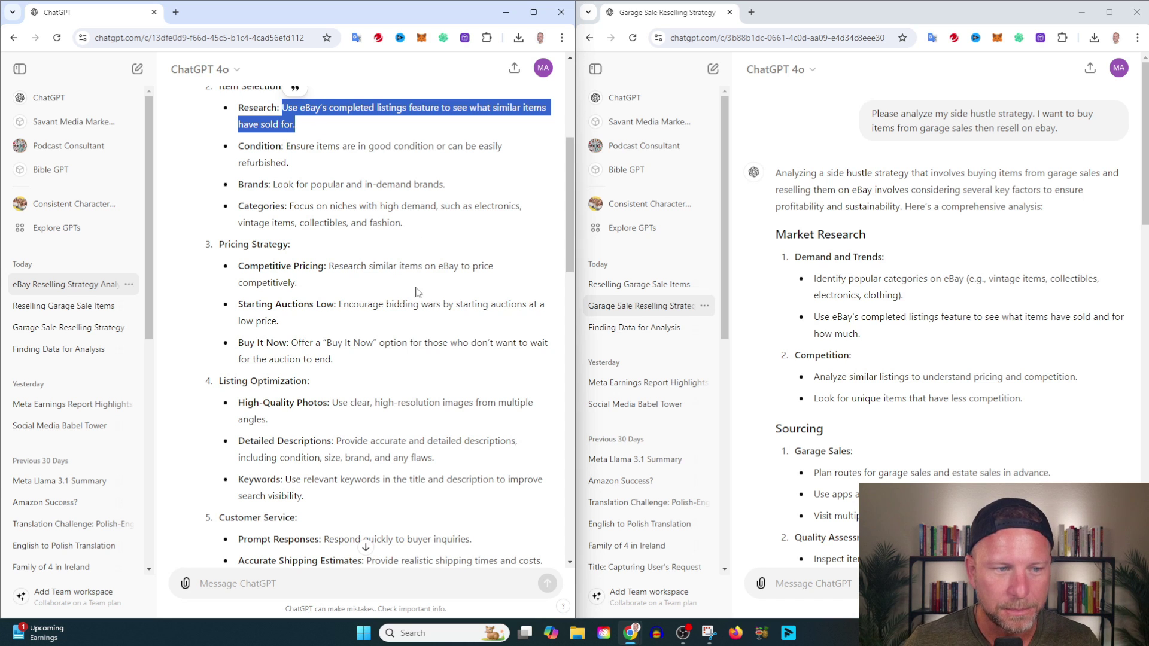
{"action": "scroll", "coordinate": [376, 320], "scroll_direction": "down", "scroll_amount": 3}
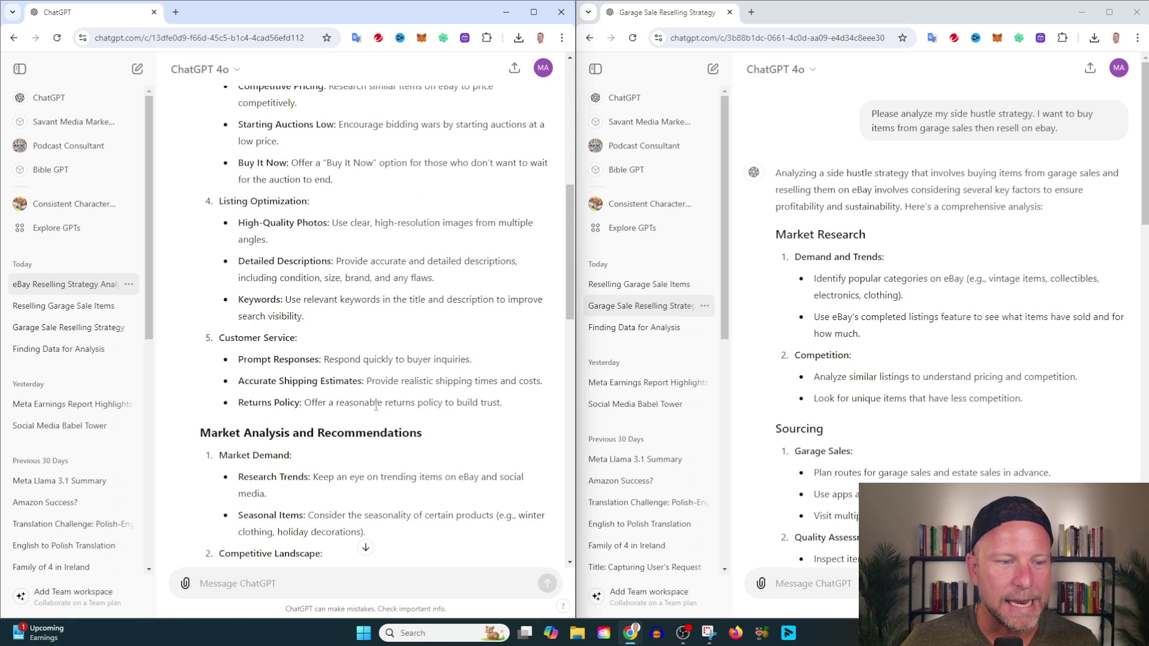
{"action": "left_click_drag", "start_coordinate": [305, 321], "coordinate": [219, 199]}
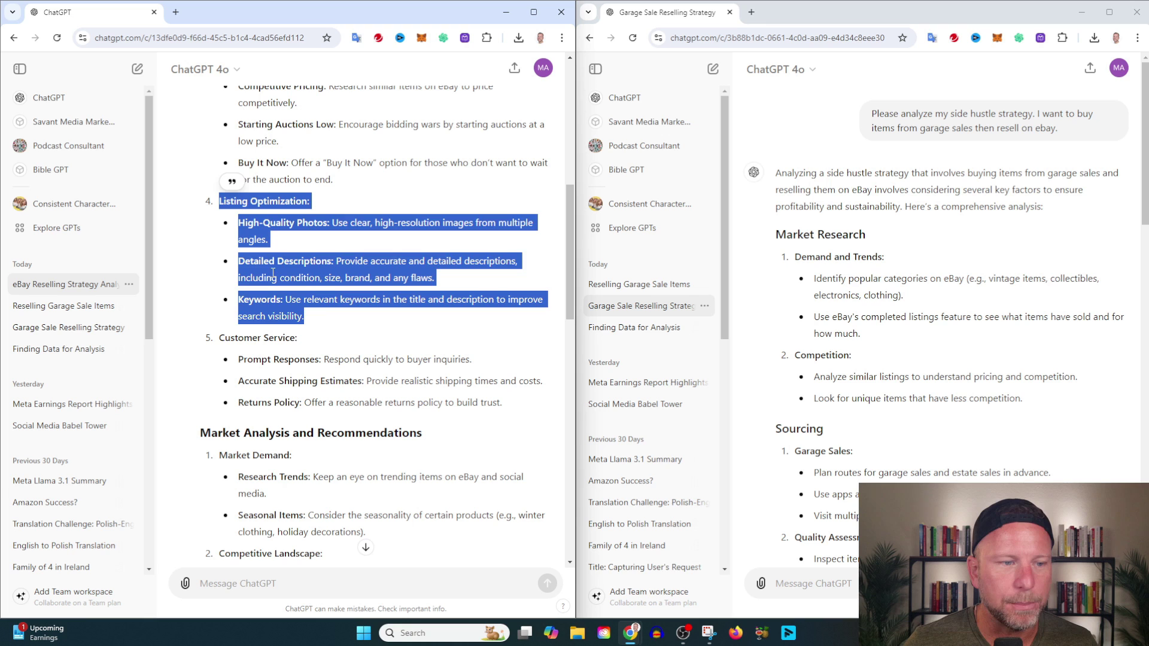
{"action": "left_click", "coordinate": [331, 334]}
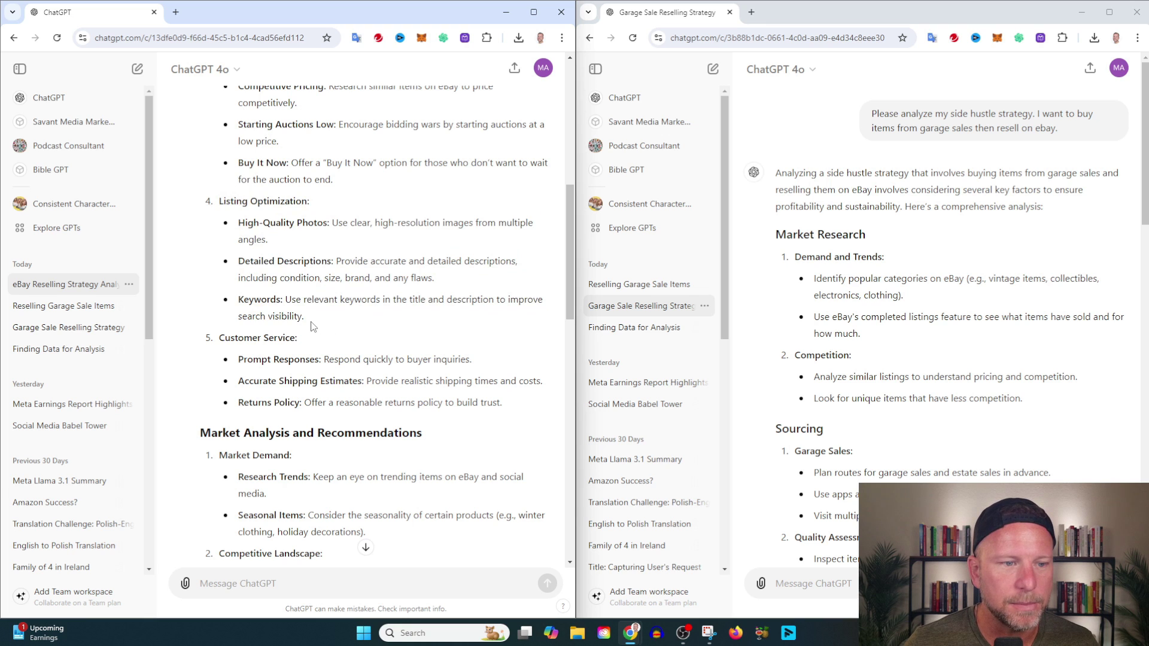
{"action": "left_click_drag", "start_coordinate": [310, 326], "coordinate": [200, 200]}
{"action": "scroll", "coordinate": [376, 347], "scroll_direction": "down", "scroll_amount": 1}
{"action": "scroll", "coordinate": [376, 346], "scroll_direction": "down", "scroll_amount": 2}
{"action": "scroll", "coordinate": [376, 346], "scroll_direction": "down", "scroll_amount": 2}
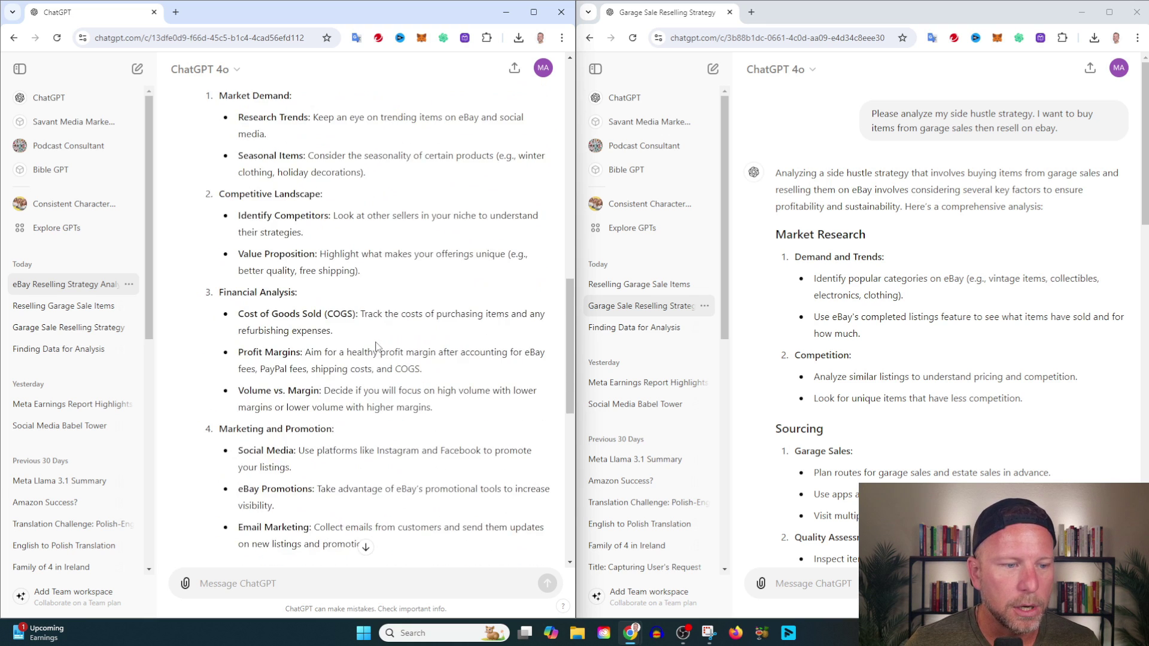
{"action": "scroll", "coordinate": [376, 347], "scroll_direction": "down", "scroll_amount": 3}
{"action": "scroll", "coordinate": [374, 431], "scroll_direction": "up", "scroll_amount": 5}
{"action": "scroll", "coordinate": [354, 417], "scroll_direction": "up", "scroll_amount": 3}
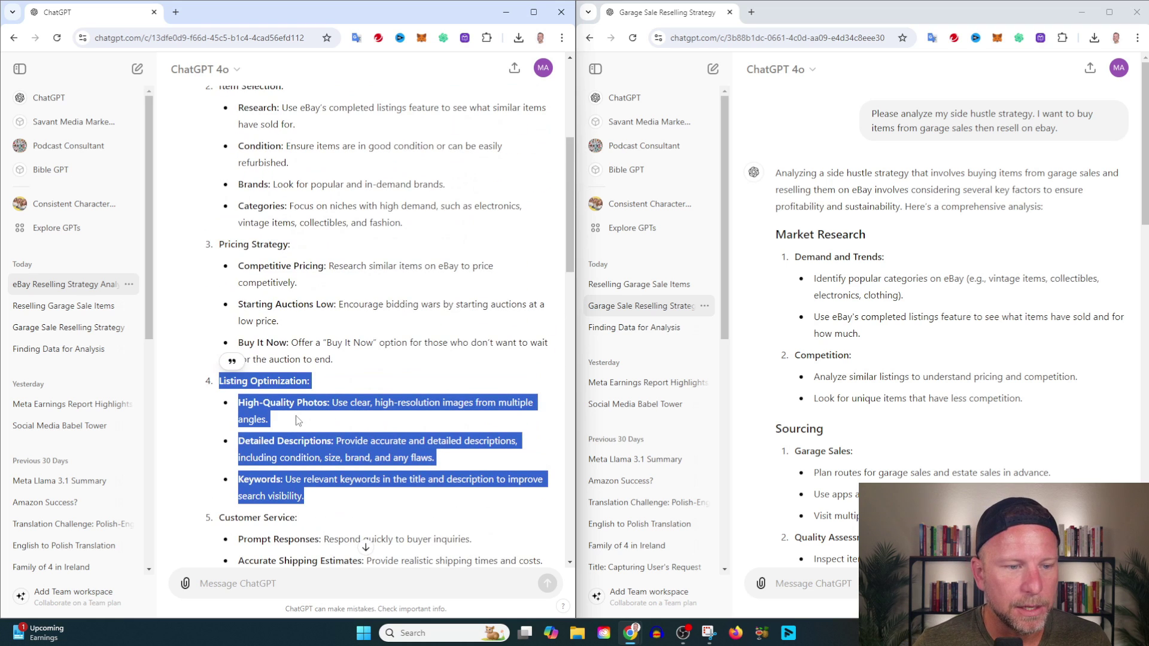
{"action": "left_click_drag", "start_coordinate": [334, 287], "coordinate": [218, 243]}
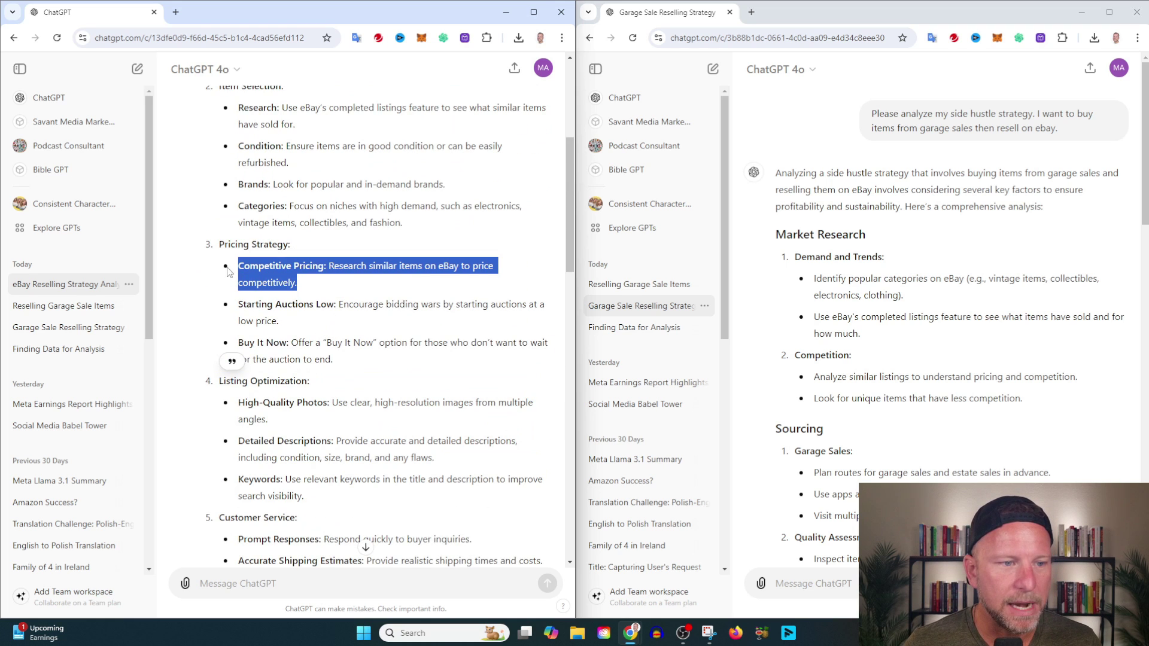
Ask the follow-up 'how can I effectively research items on ebay'.
{"action": "left_click", "coordinate": [262, 585]}
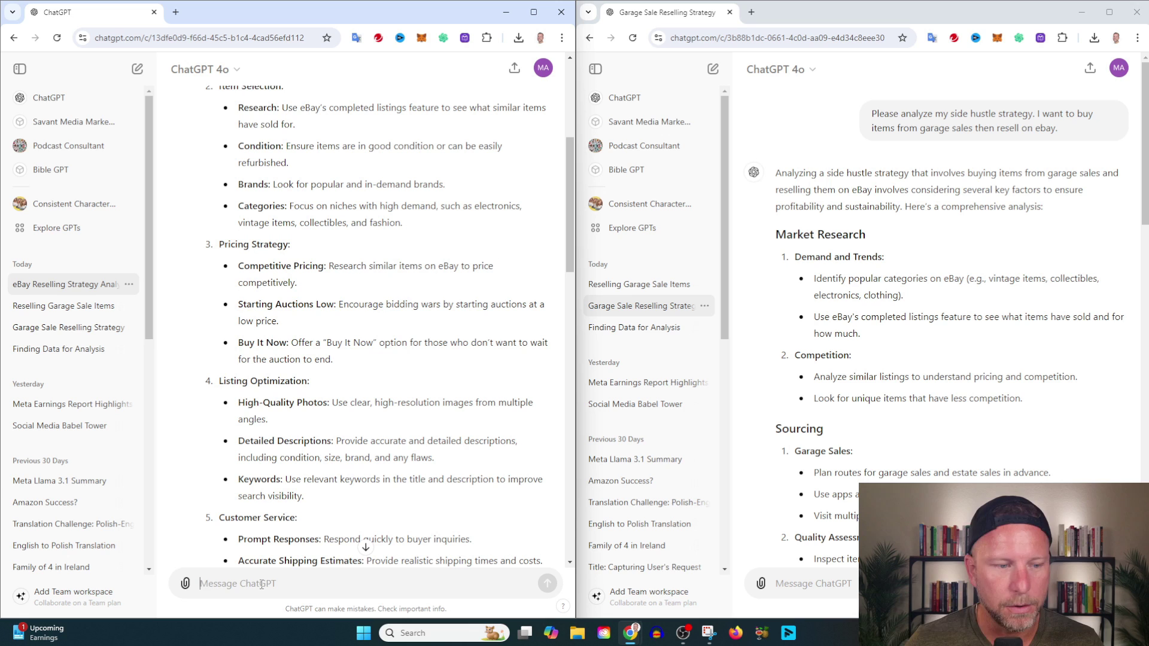
{"action": "type", "text": "how can I "}
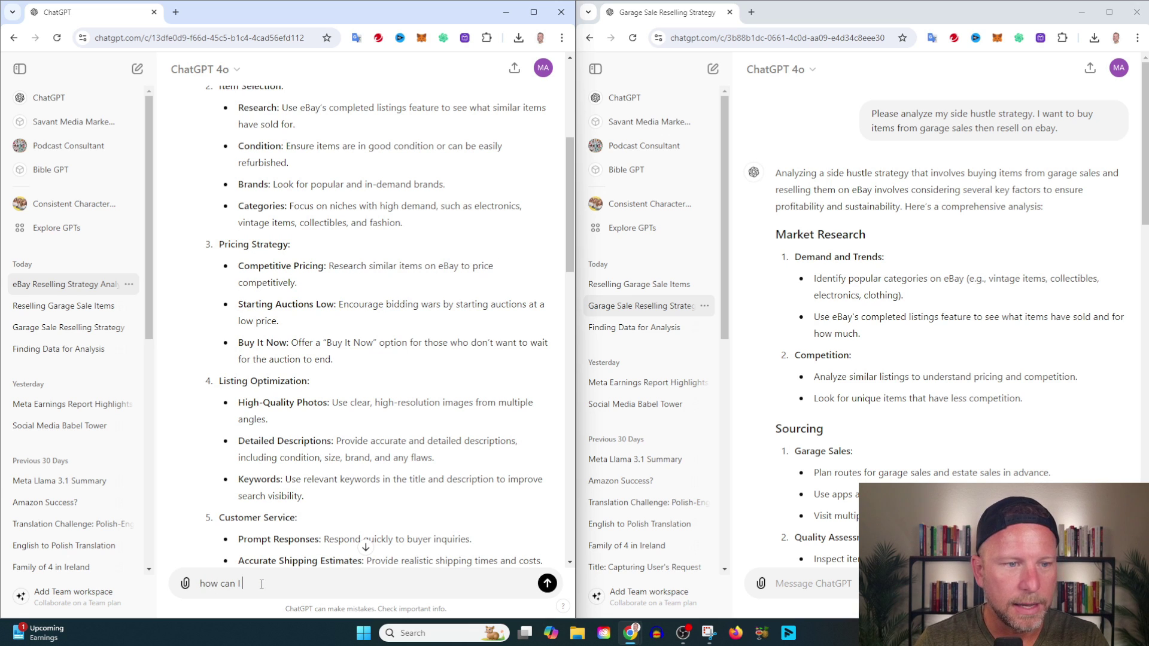
{"action": "type", "text": "effectively research items on ebay?"}
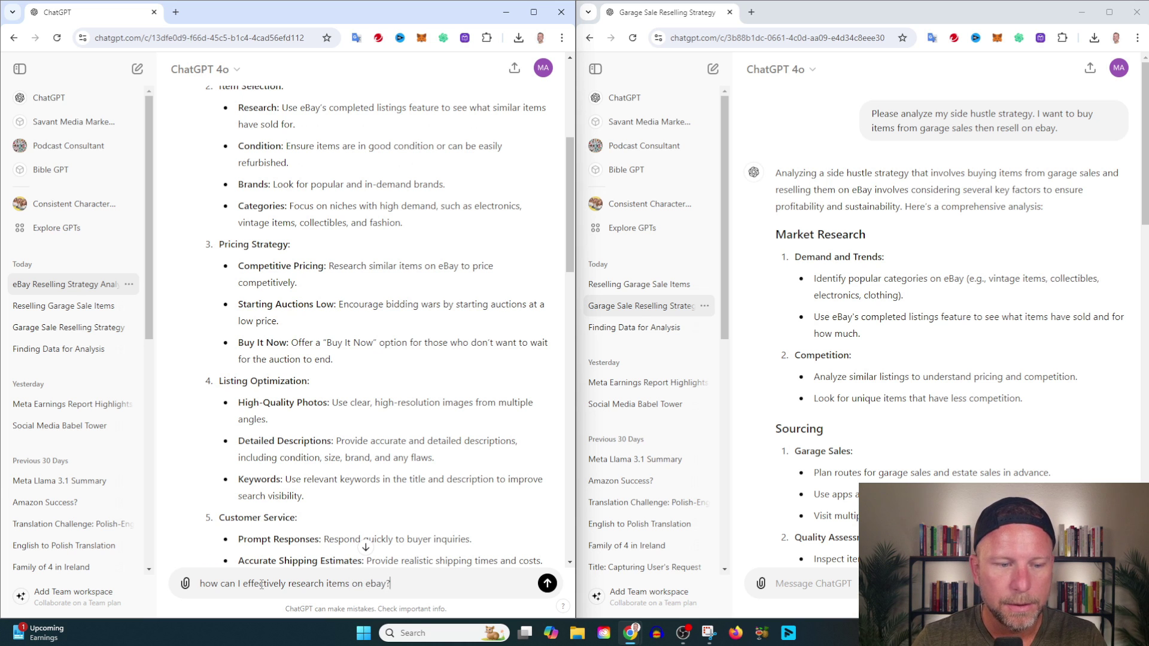
{"action": "key", "text": "Return"}
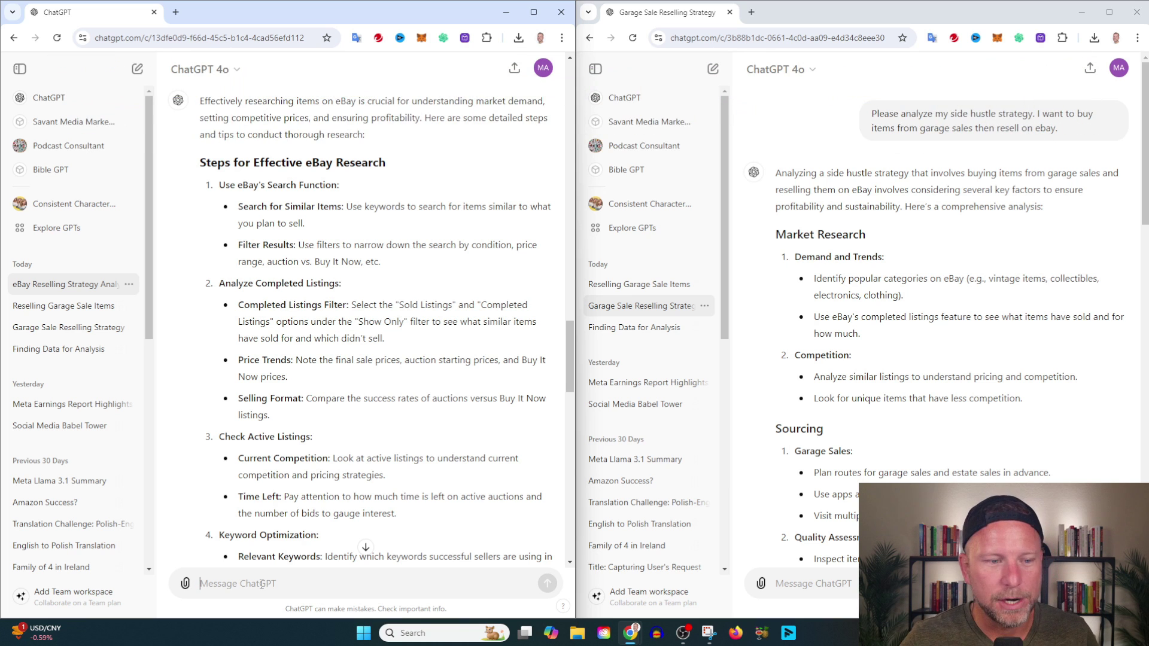
{"action": "scroll", "coordinate": [372, 372], "scroll_direction": "up", "scroll_amount": 2}
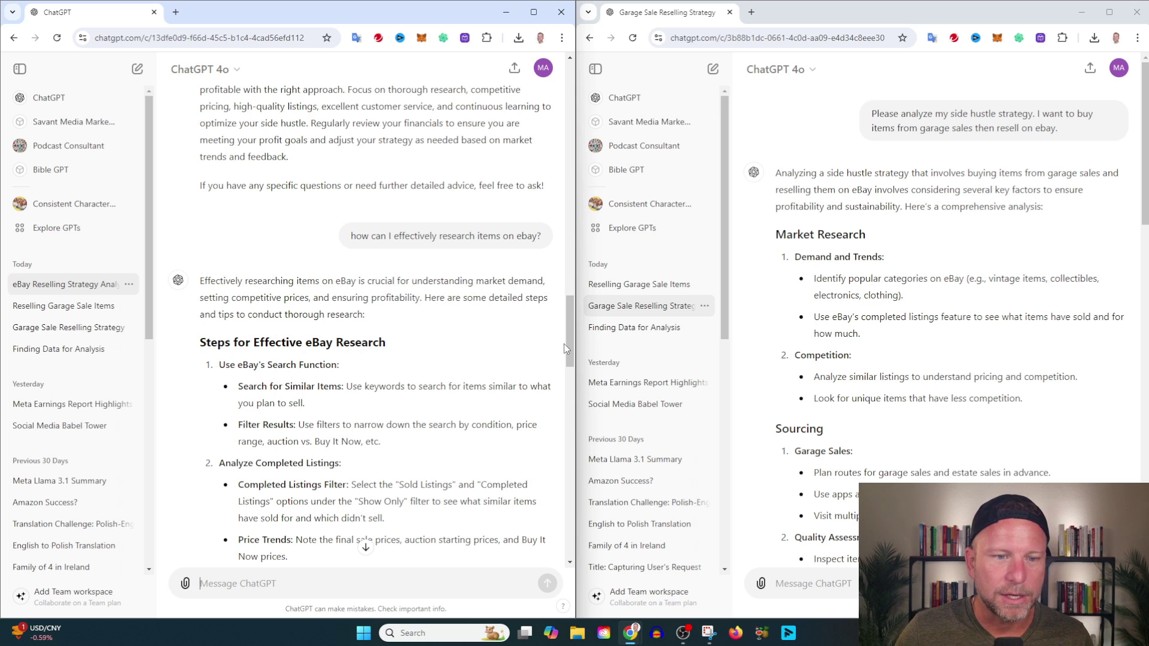
{"action": "left_click_drag", "start_coordinate": [568, 340], "coordinate": [573, 359]}
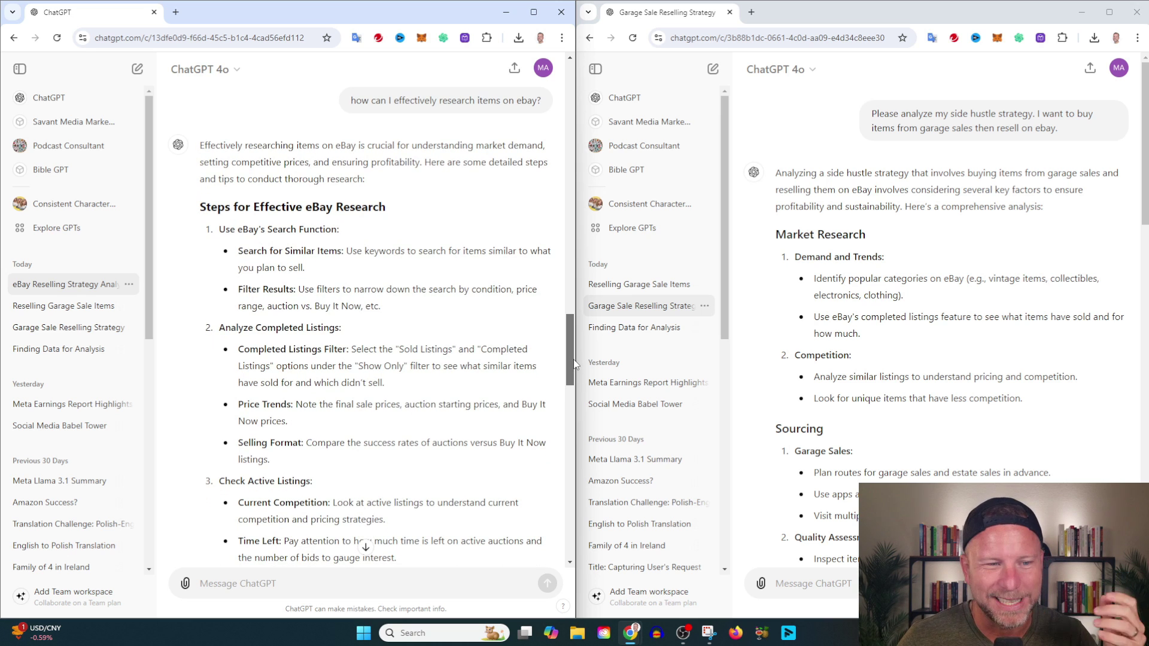
{"action": "left_click_drag", "start_coordinate": [574, 360], "coordinate": [574, 371]}
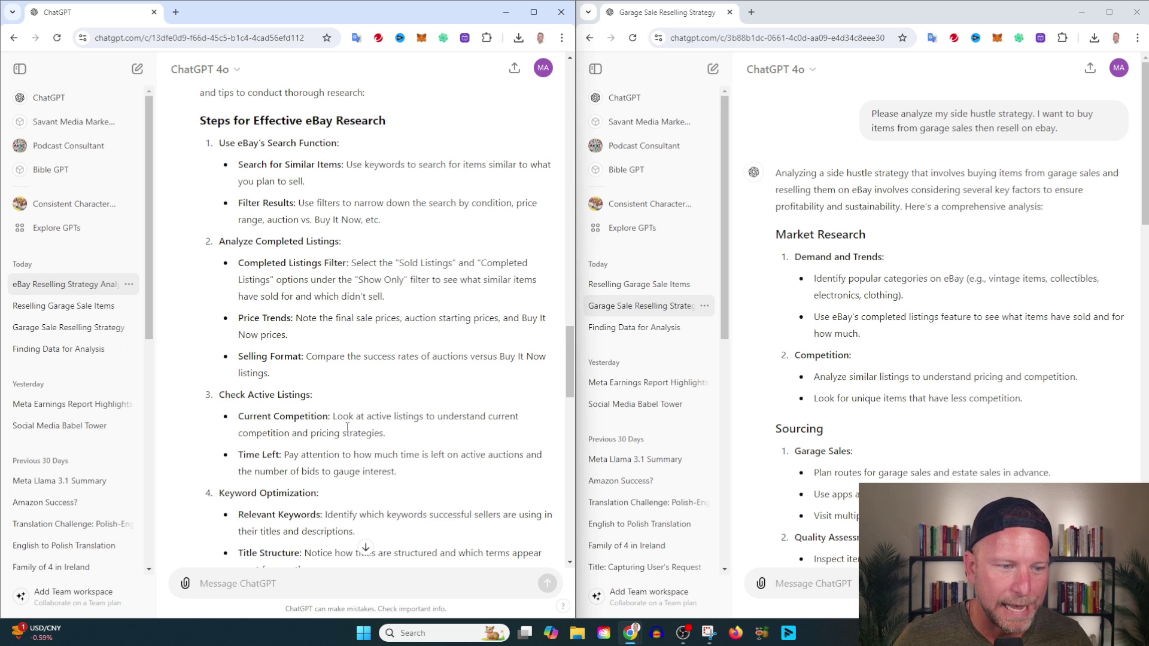
{"action": "scroll", "coordinate": [347, 428], "scroll_direction": "down", "scroll_amount": 2}
{"action": "scroll", "coordinate": [327, 322], "scroll_direction": "down", "scroll_amount": 1}
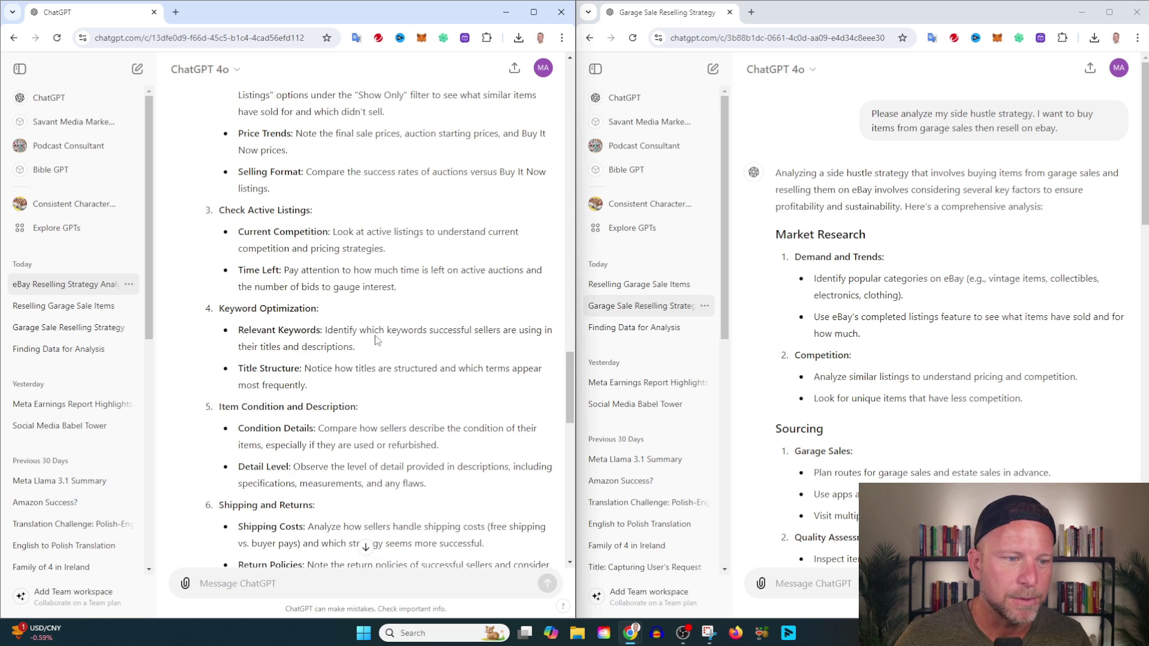
{"action": "scroll", "coordinate": [355, 269], "scroll_direction": "down", "scroll_amount": 1}
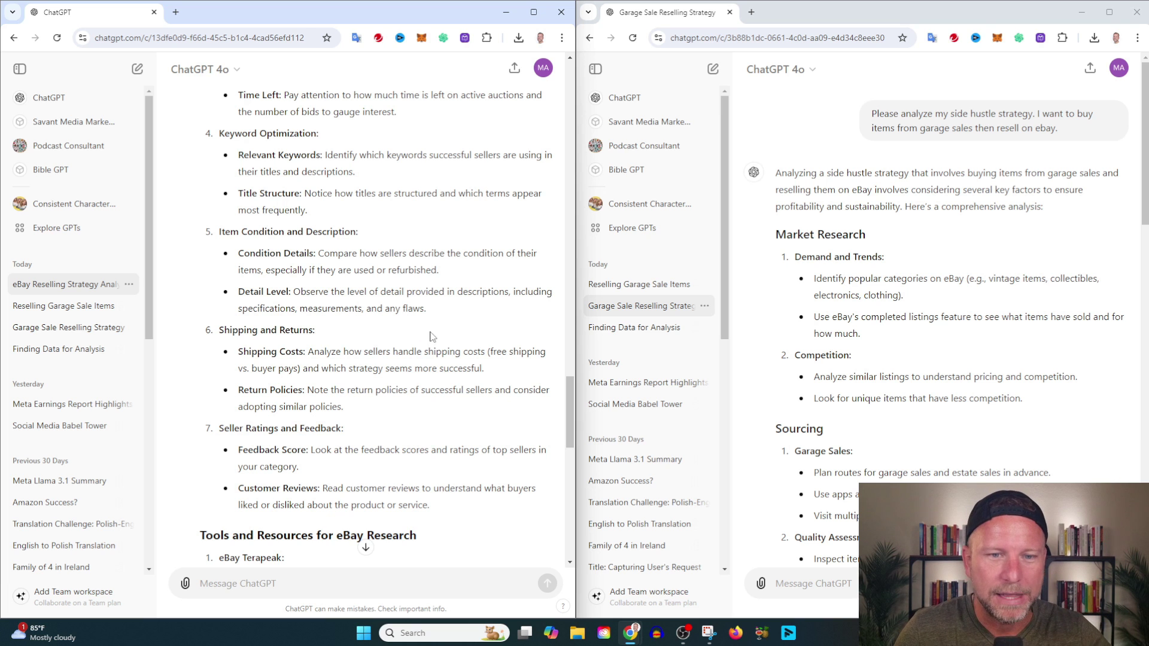
{"action": "scroll", "coordinate": [414, 361], "scroll_direction": "up", "scroll_amount": 10}
{"action": "scroll", "coordinate": [405, 372], "scroll_direction": "up", "scroll_amount": 10}
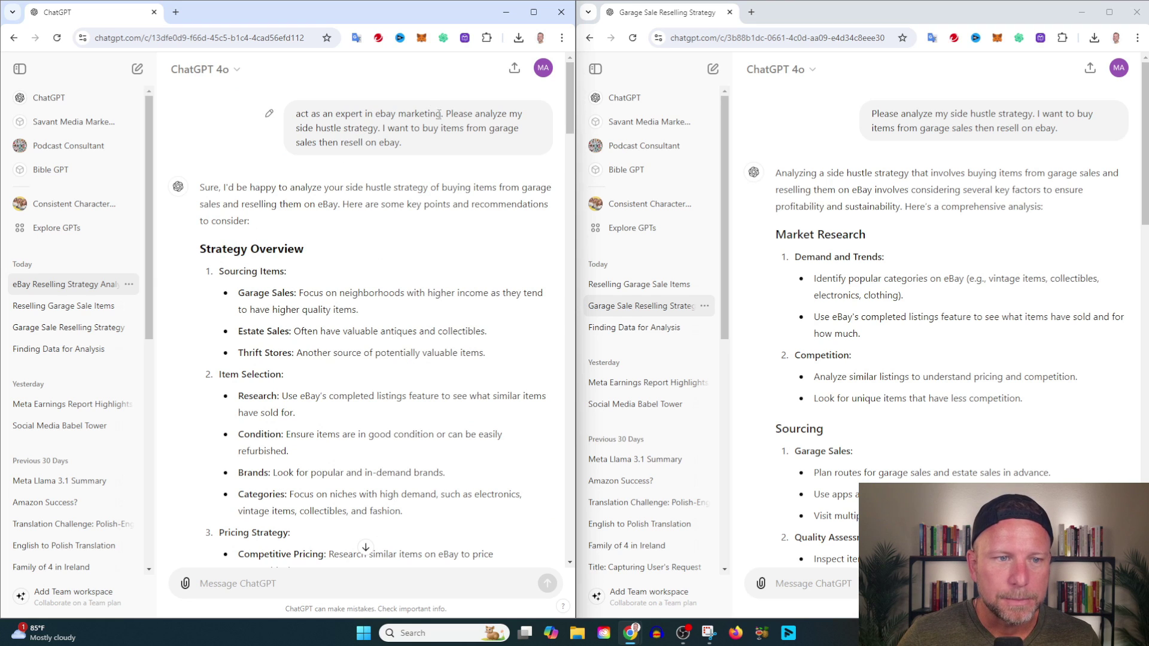
Highlight the 'act as an expert' phrase in the earlier expert prompt.
{"action": "left_click_drag", "start_coordinate": [440, 115], "coordinate": [342, 117]}
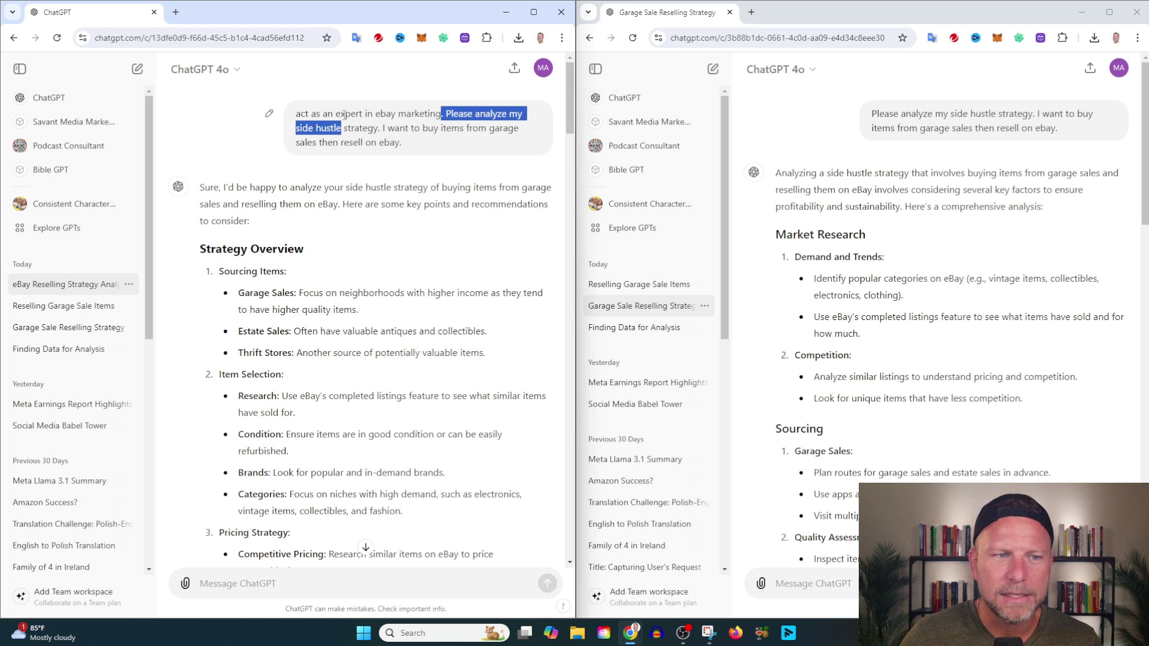
{"action": "left_click", "coordinate": [314, 113]}
{"action": "left_click_drag", "start_coordinate": [298, 115], "coordinate": [359, 114]}
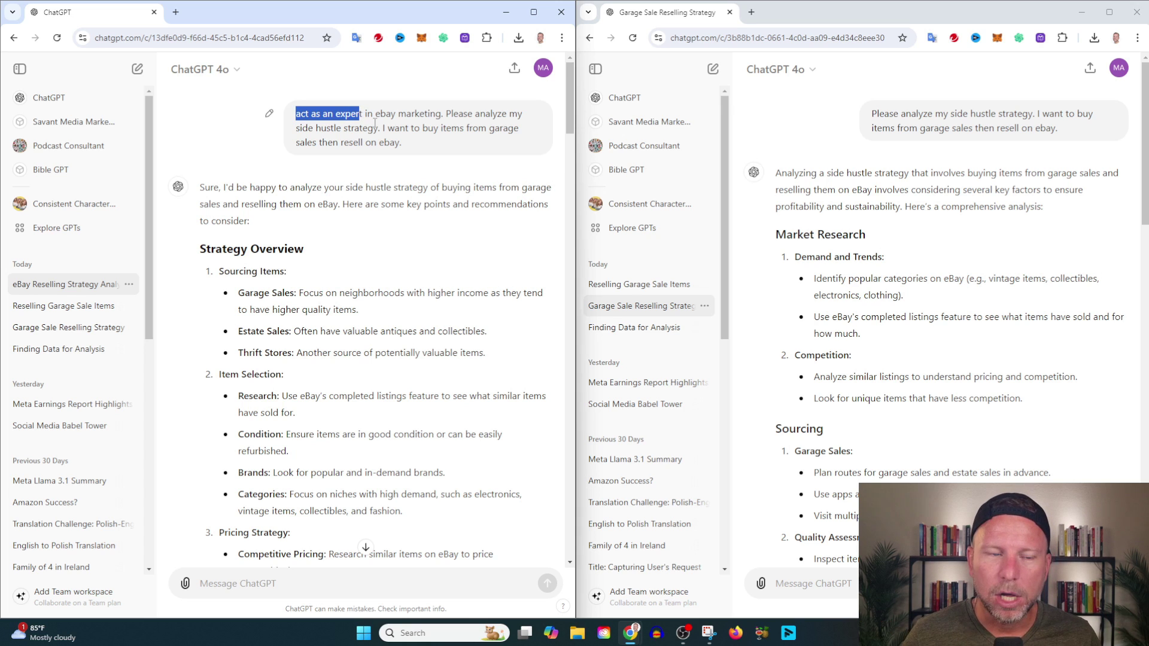
{"action": "left_click", "coordinate": [367, 120]}
{"action": "left_click_drag", "start_coordinate": [363, 111], "coordinate": [296, 119]}
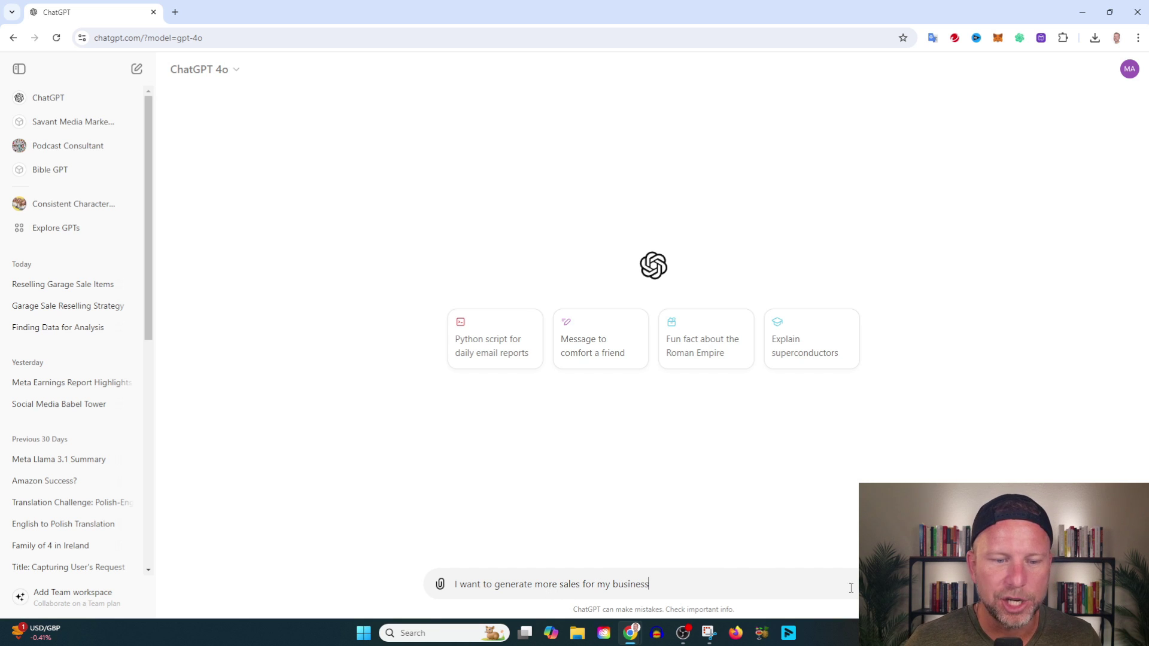
Send the plain request 'I want to generate more sales for my business'.
{"action": "key", "text": "Return"}
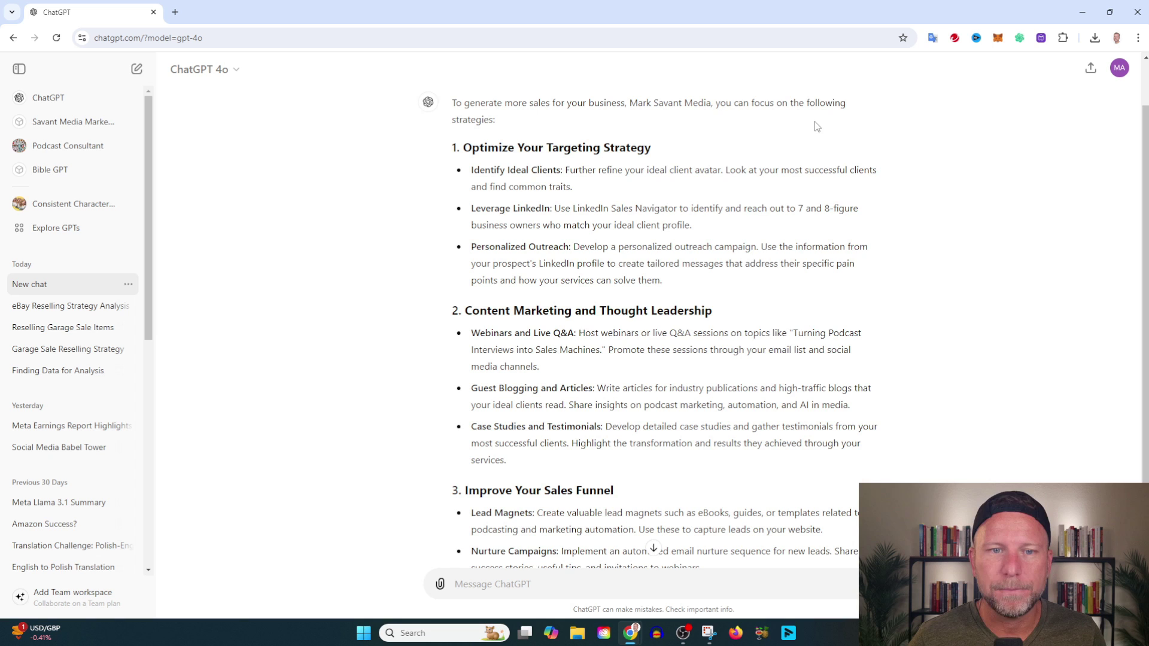
{"action": "scroll", "coordinate": [688, 203], "scroll_direction": "up", "scroll_amount": 1}
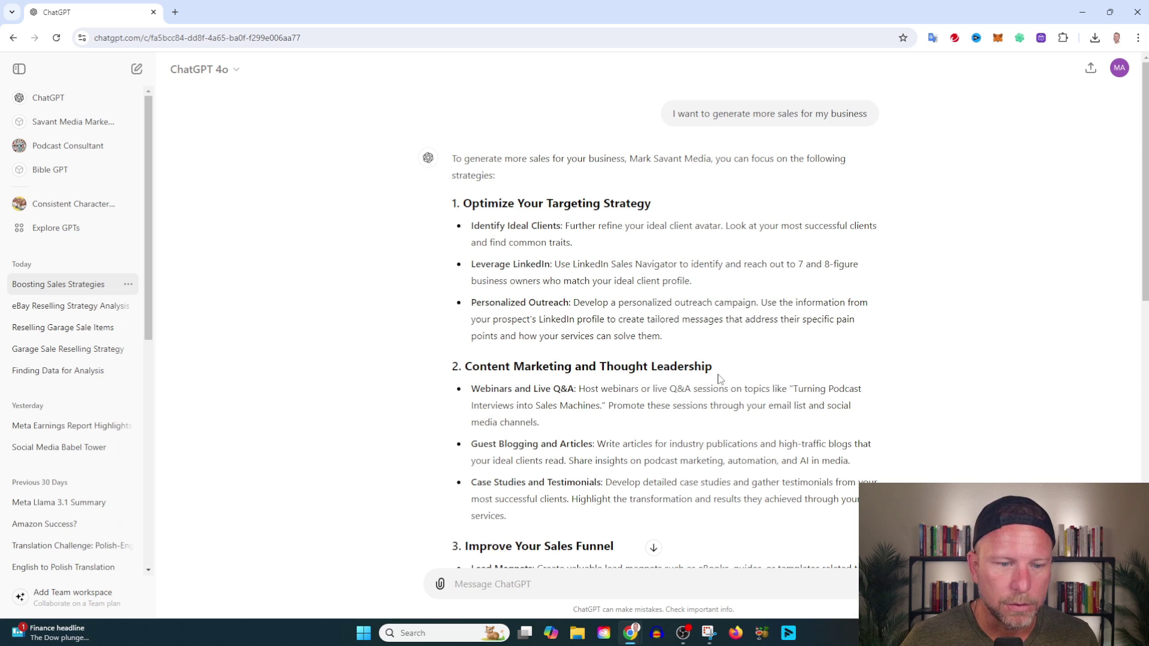
{"action": "scroll", "coordinate": [718, 379], "scroll_direction": "down", "scroll_amount": 2}
{"action": "scroll", "coordinate": [596, 350], "scroll_direction": "down", "scroll_amount": 2}
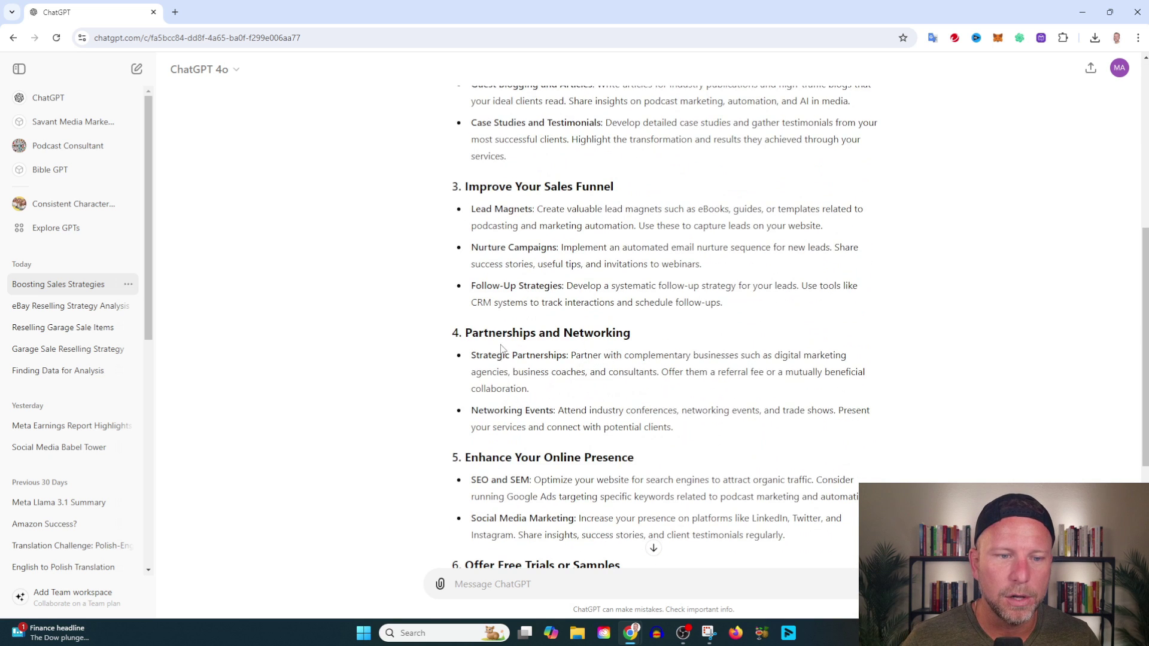
{"action": "scroll", "coordinate": [632, 346], "scroll_direction": "down", "scroll_amount": 1}
{"action": "scroll", "coordinate": [571, 468], "scroll_direction": "down", "scroll_amount": 1}
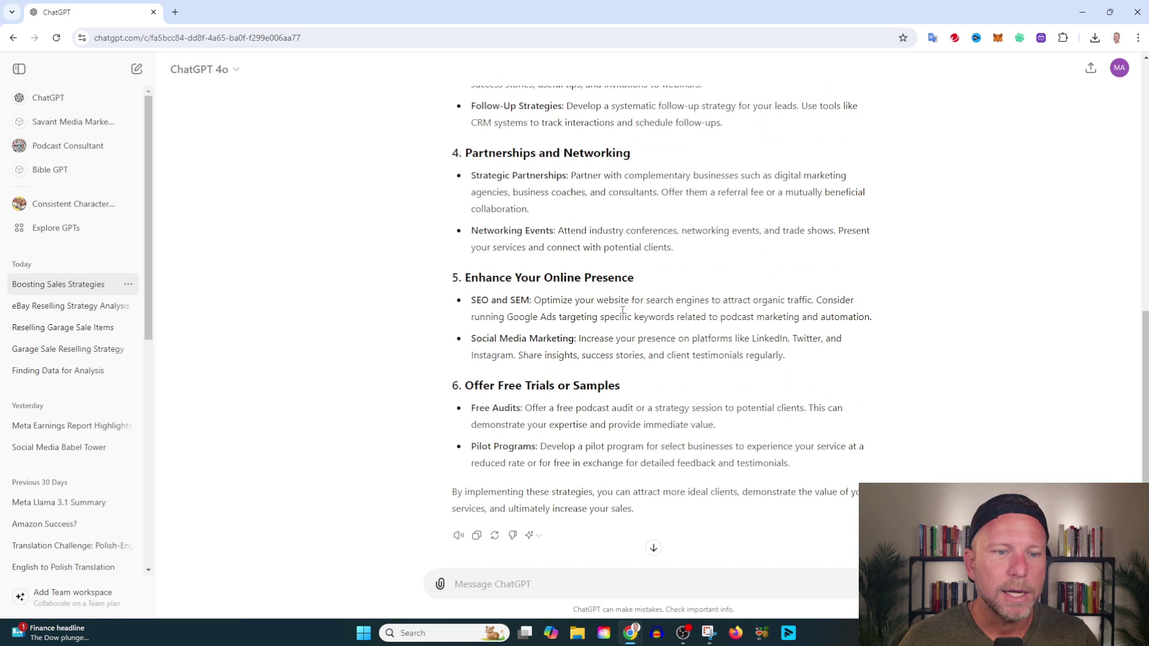
{"action": "scroll", "coordinate": [654, 381], "scroll_direction": "up", "scroll_amount": 9}
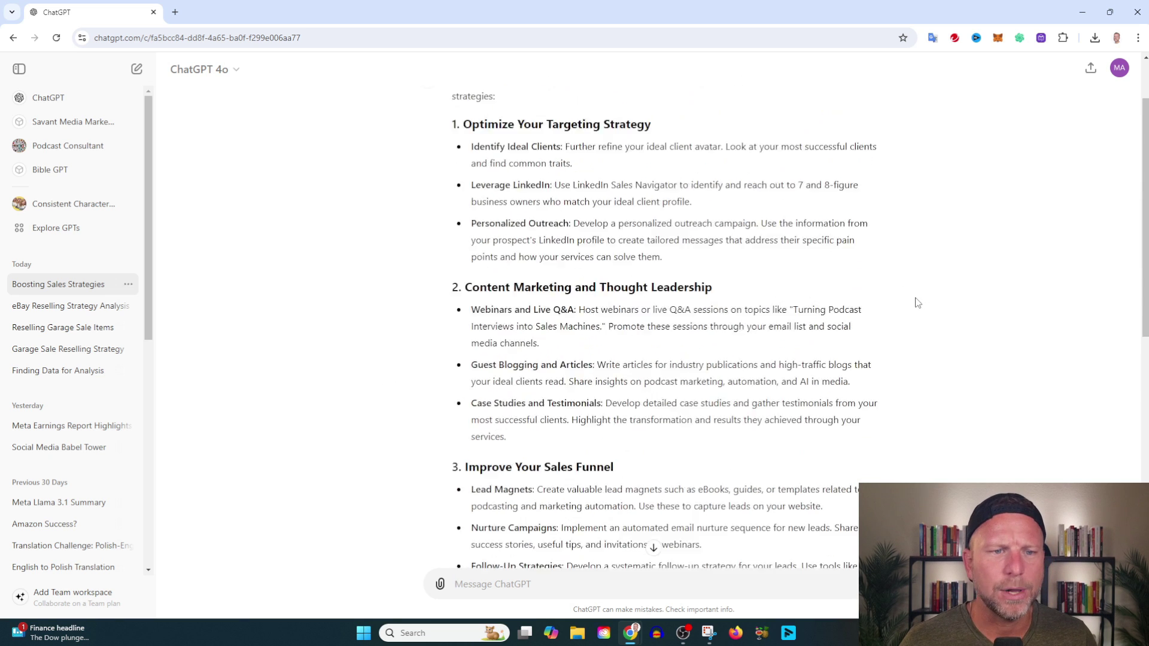
{"action": "scroll", "coordinate": [913, 303], "scroll_direction": "up", "scroll_amount": 1}
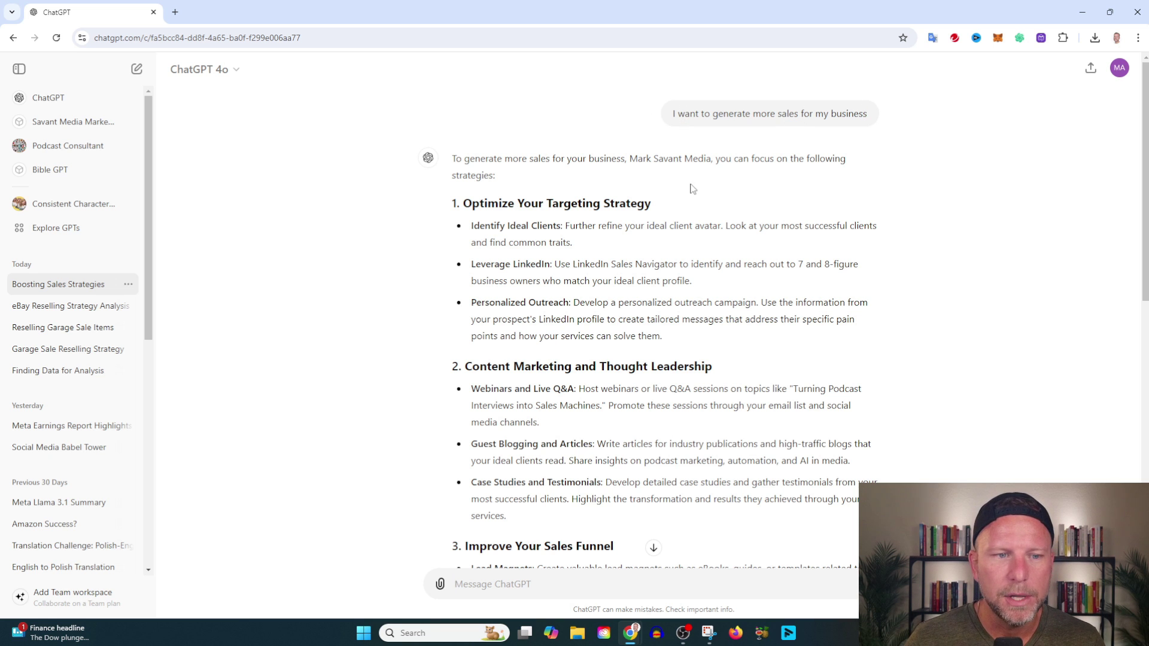
{"action": "scroll", "coordinate": [691, 188], "scroll_direction": "down", "scroll_amount": 4}
{"action": "scroll", "coordinate": [710, 171], "scroll_direction": "down", "scroll_amount": 2}
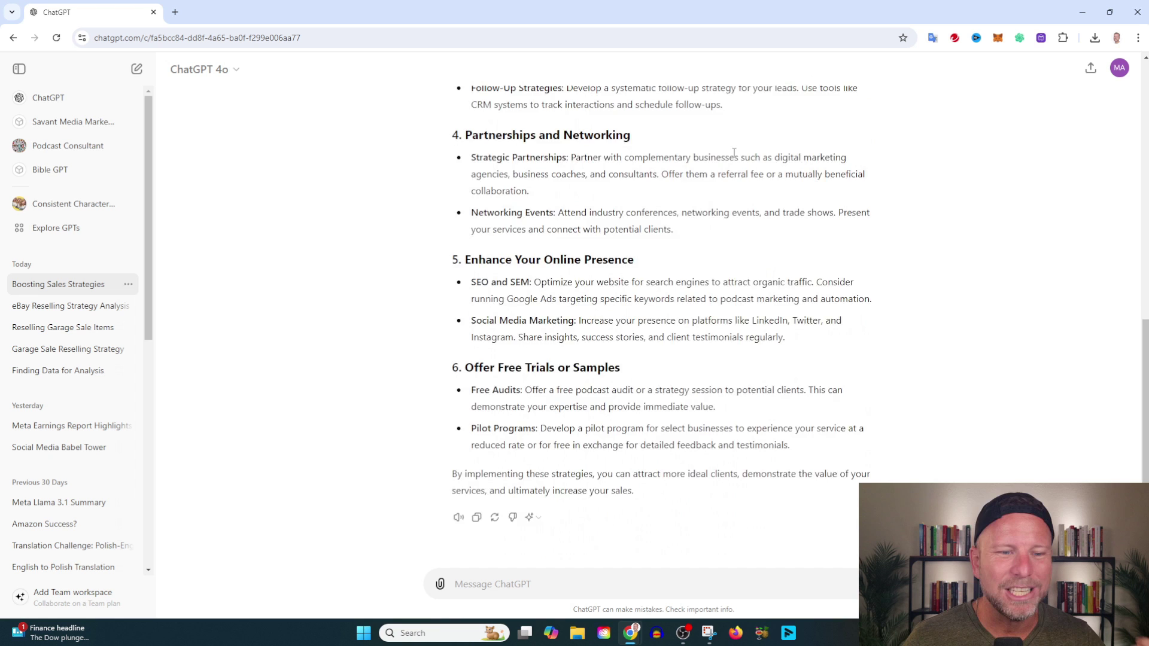
{"action": "scroll", "coordinate": [734, 152], "scroll_direction": "up", "scroll_amount": 6}
{"action": "left_click_drag", "start_coordinate": [877, 115], "coordinate": [676, 126]}
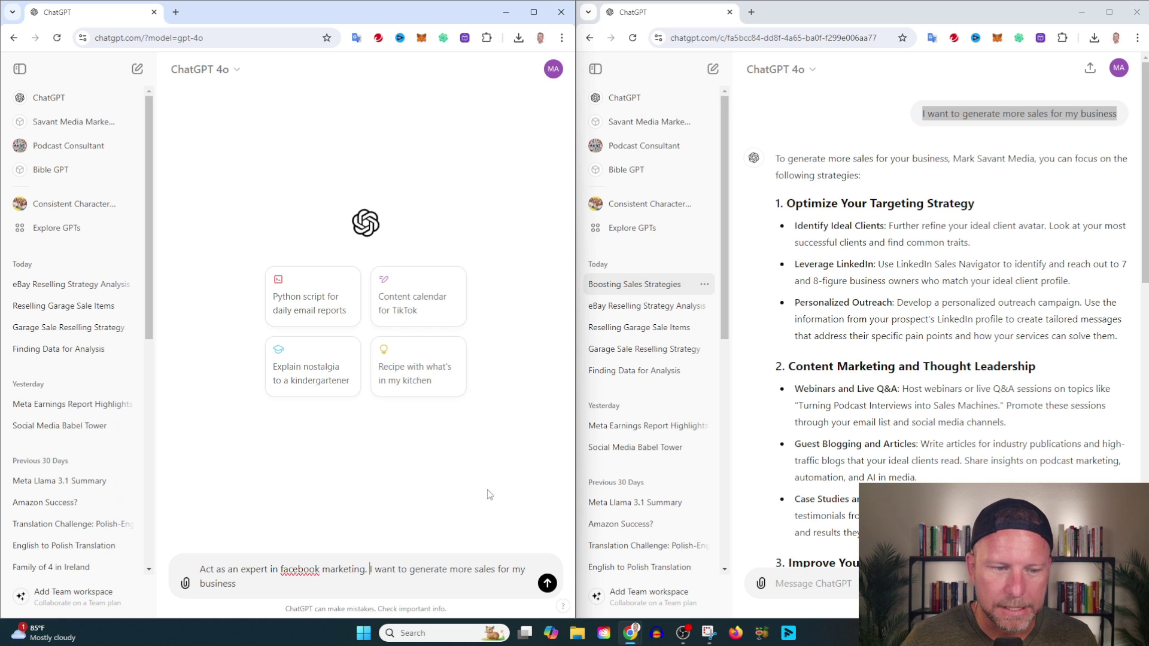
Send the Facebook-marketing-expert prompt and highlight the Audience Insights bullet in its reply.
{"action": "left_click", "coordinate": [548, 585]}
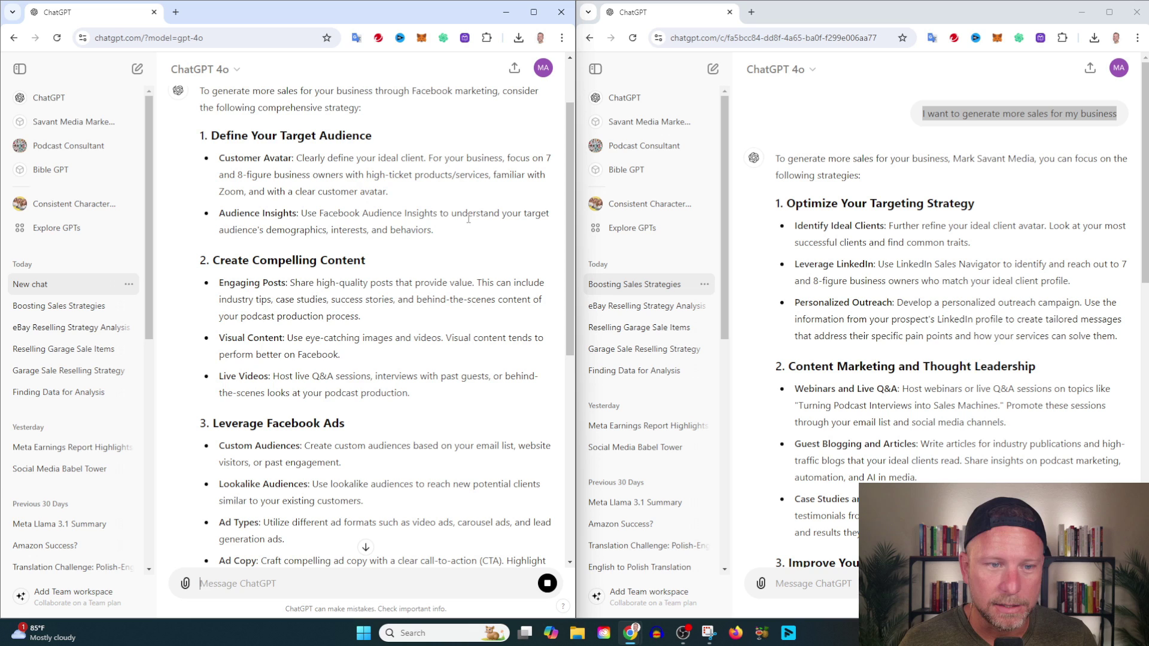
{"action": "left_click_drag", "start_coordinate": [440, 231], "coordinate": [219, 216]}
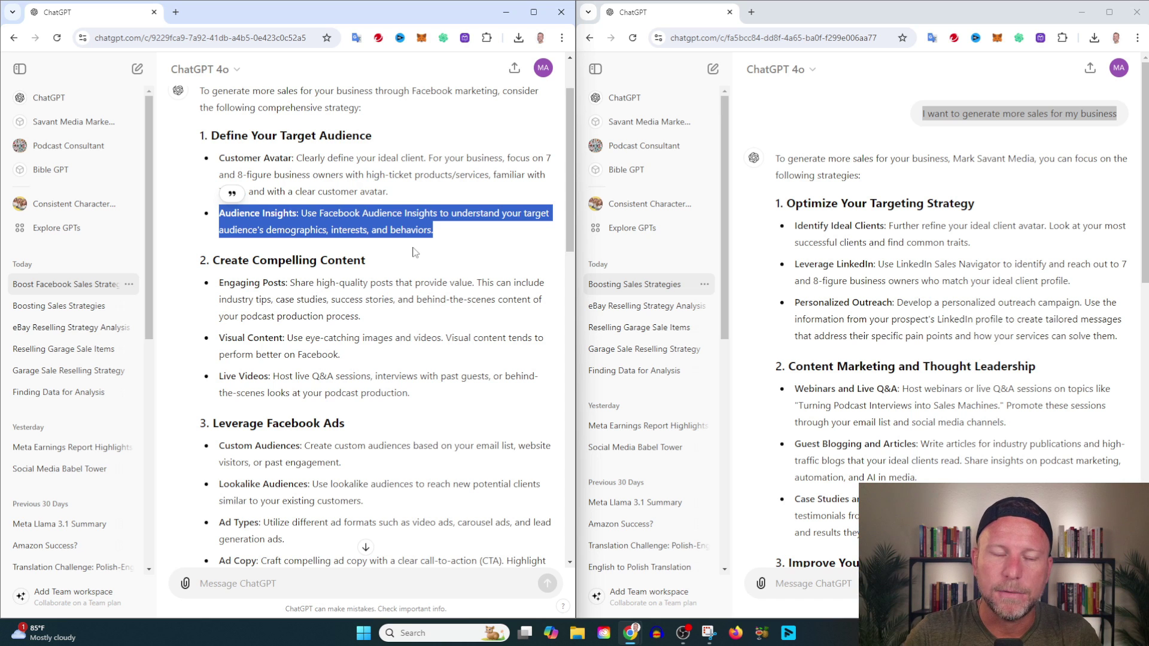
{"action": "scroll", "coordinate": [413, 327], "scroll_direction": "down", "scroll_amount": 3}
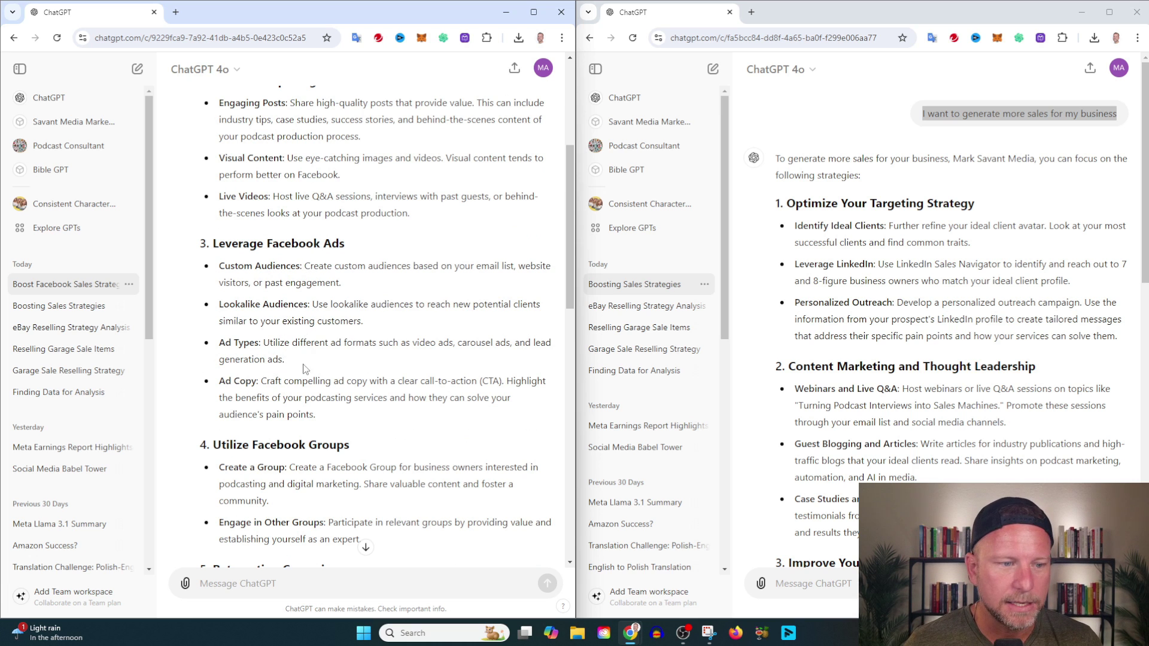
{"action": "scroll", "coordinate": [303, 368], "scroll_direction": "down", "scroll_amount": 3}
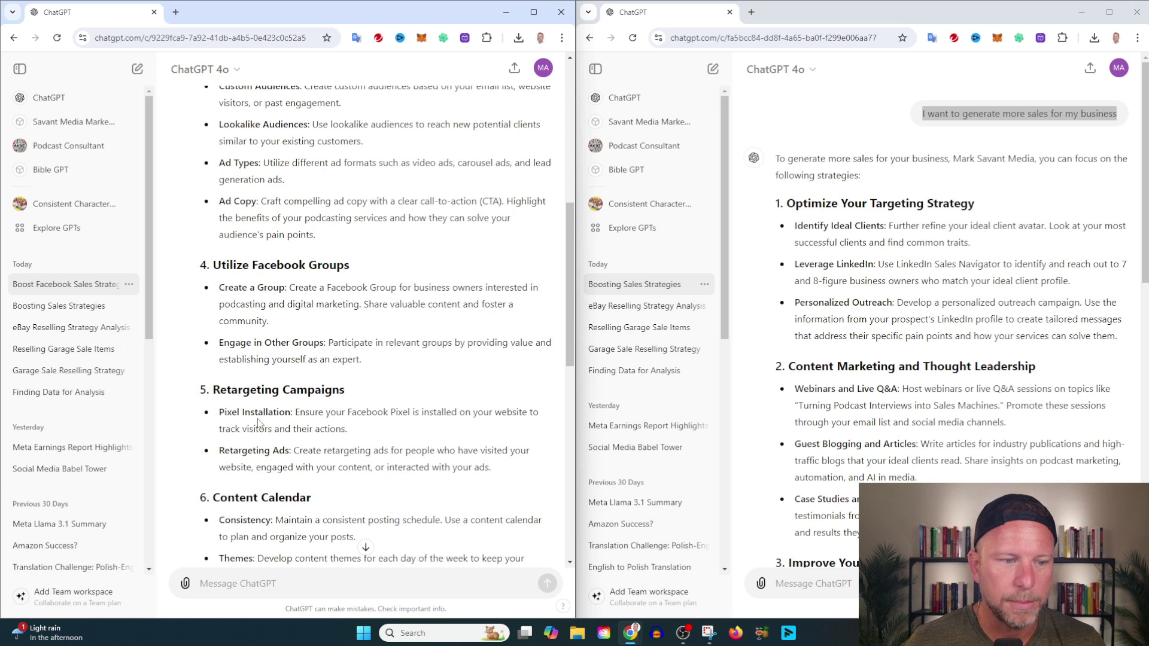
{"action": "scroll", "coordinate": [398, 404], "scroll_direction": "down", "scroll_amount": 3}
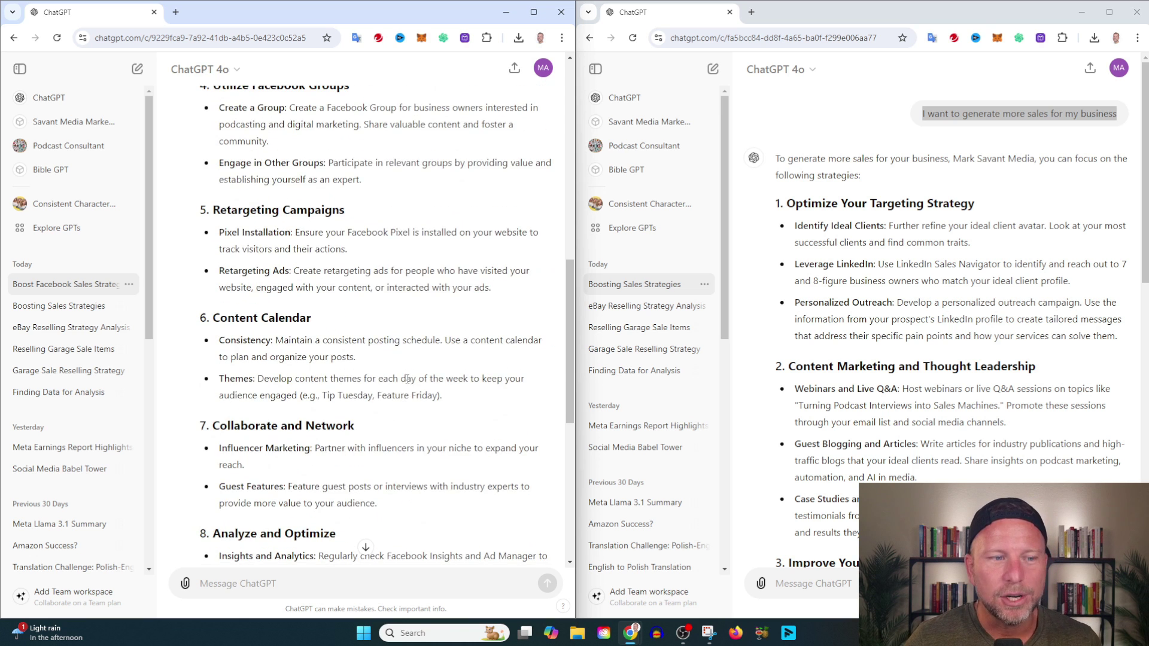
{"action": "scroll", "coordinate": [403, 378], "scroll_direction": "down", "scroll_amount": 3}
{"action": "scroll", "coordinate": [405, 368], "scroll_direction": "down", "scroll_amount": 3}
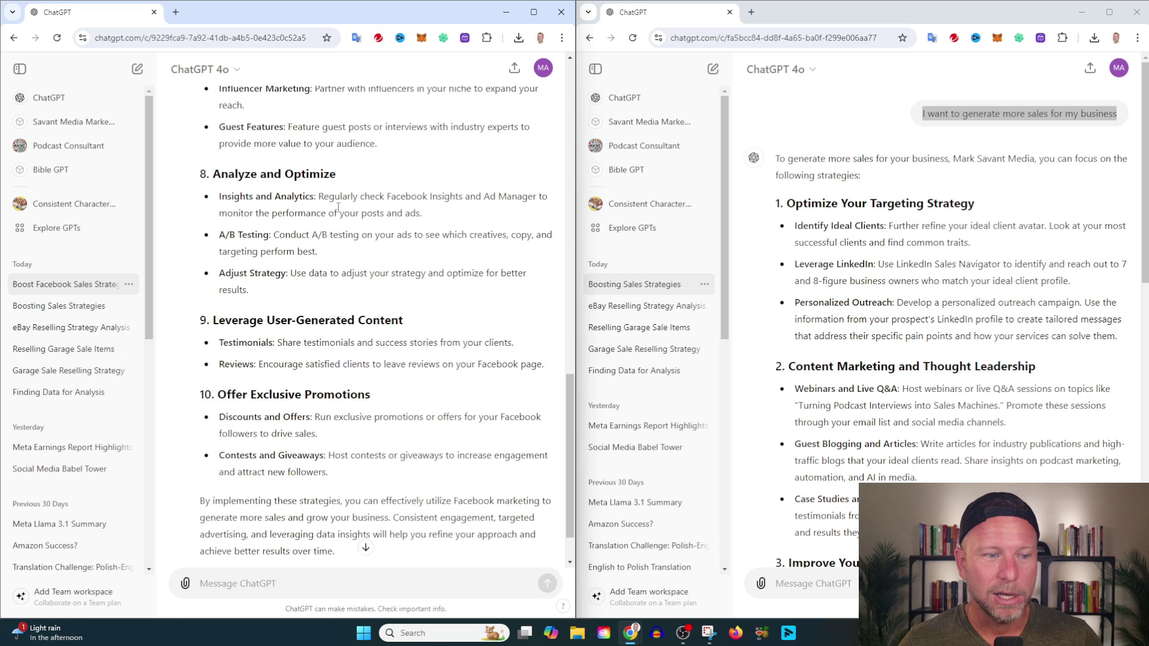
{"action": "scroll", "coordinate": [338, 209], "scroll_direction": "up", "scroll_amount": 15}
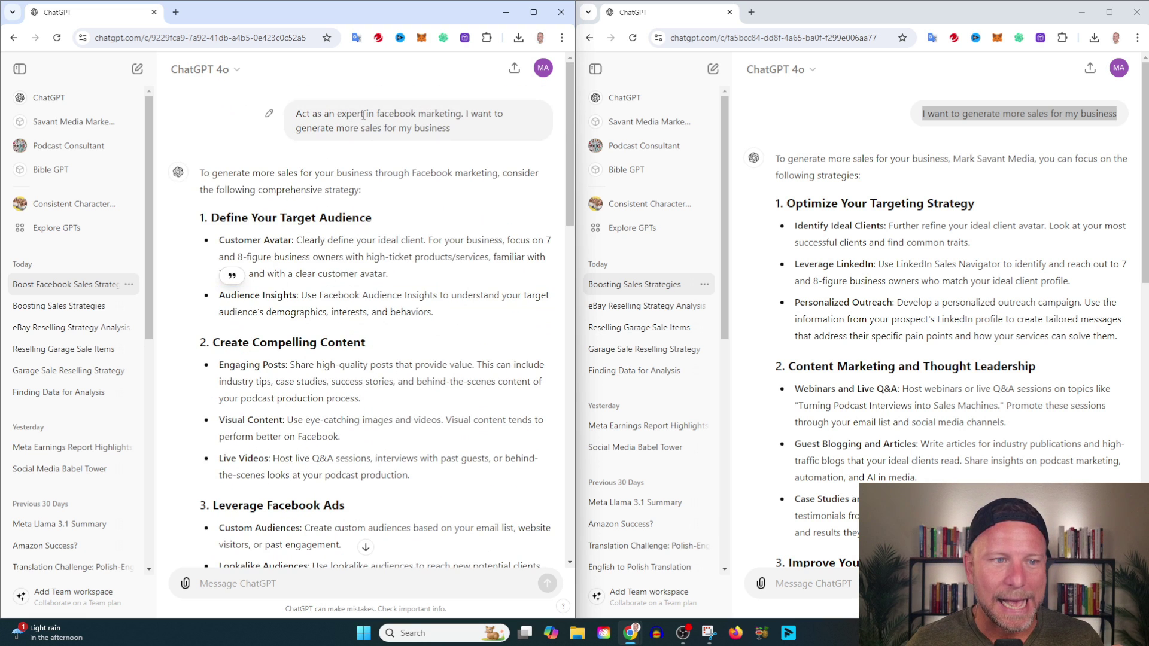
{"action": "left_click_drag", "start_coordinate": [364, 113], "coordinate": [297, 115]}
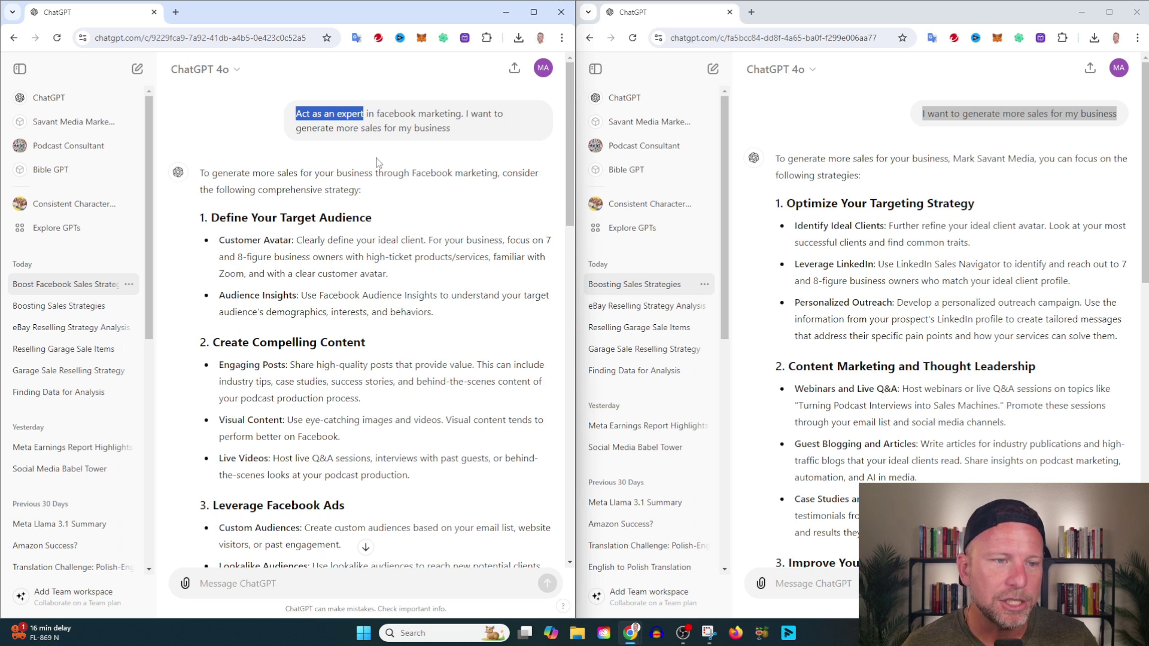